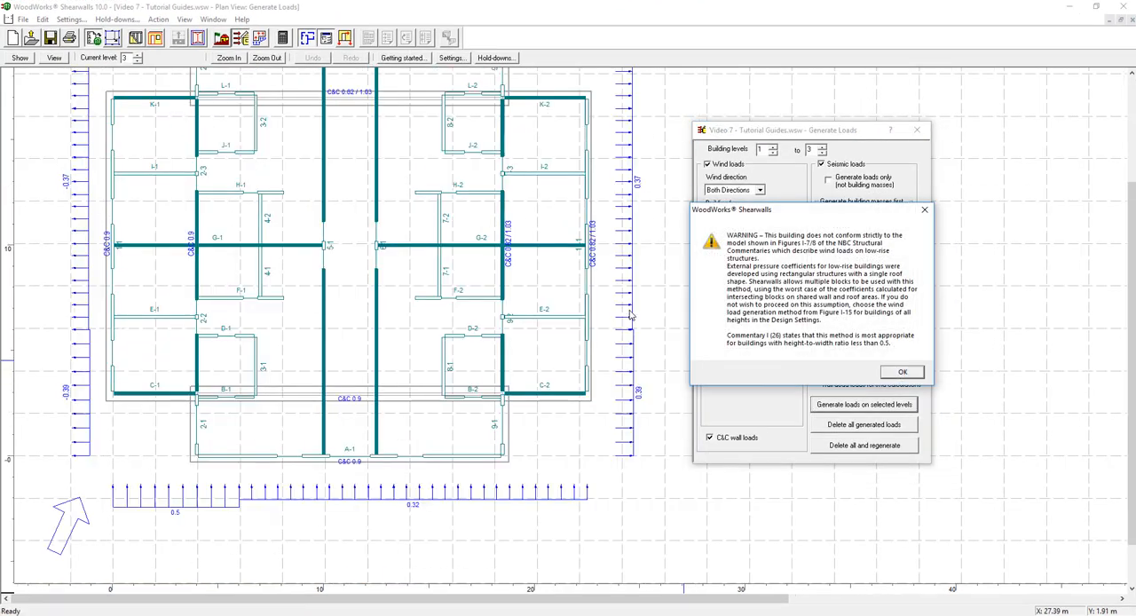
Acknowledge the low-rise wind load warning and open the form for adding a new load to the level 3 building face
left_click(902, 371)
scroll(402, 133, "up", 1)
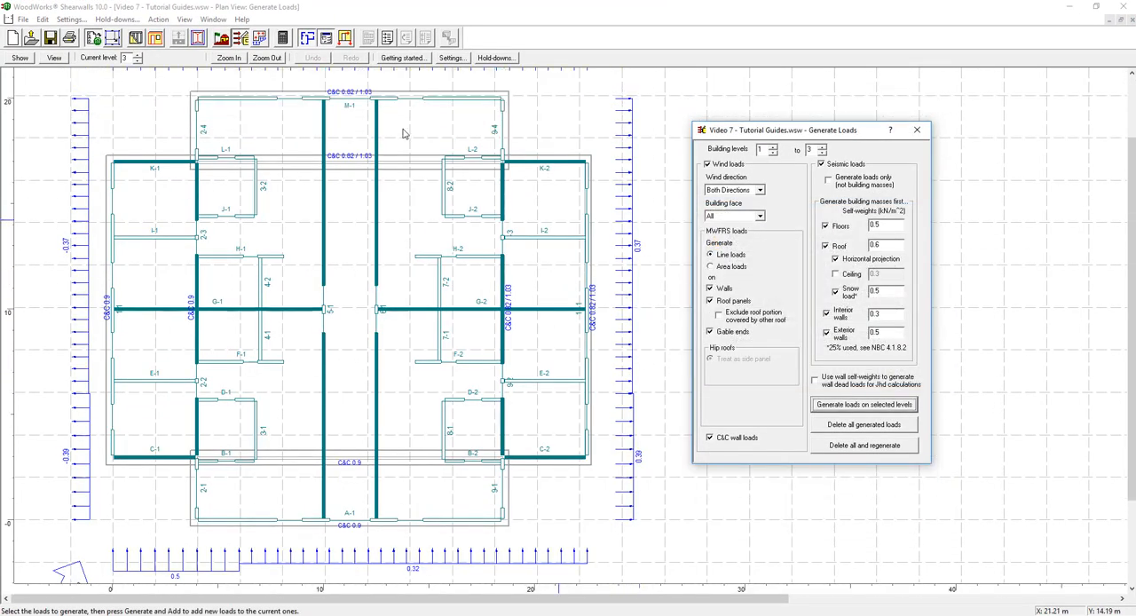
left_click(258, 39)
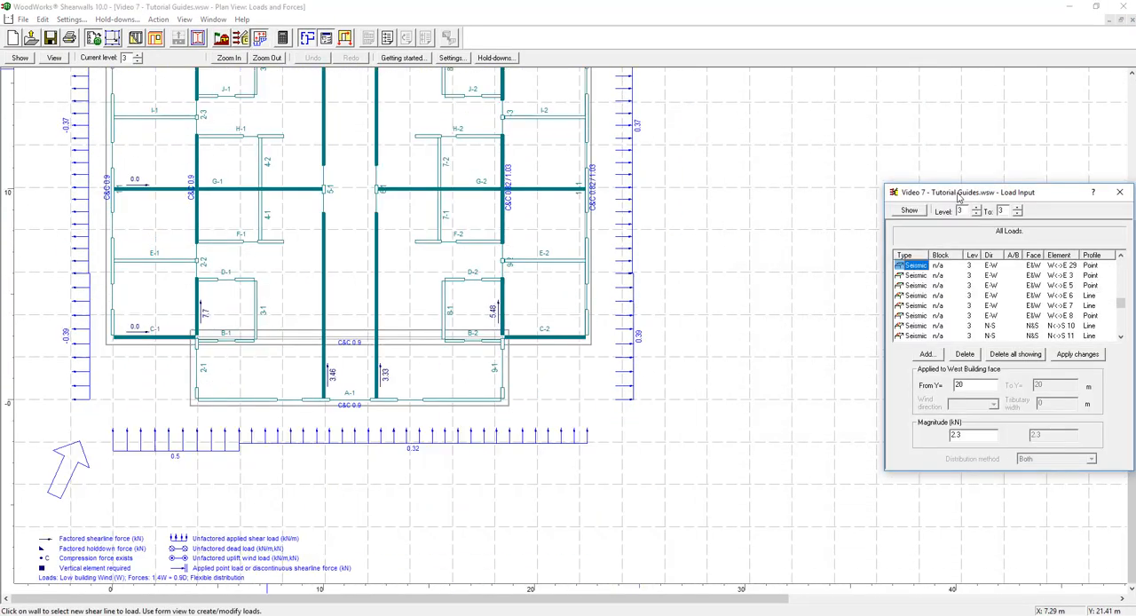
left_click_drag(954, 193, 742, 142)
left_click(714, 302)
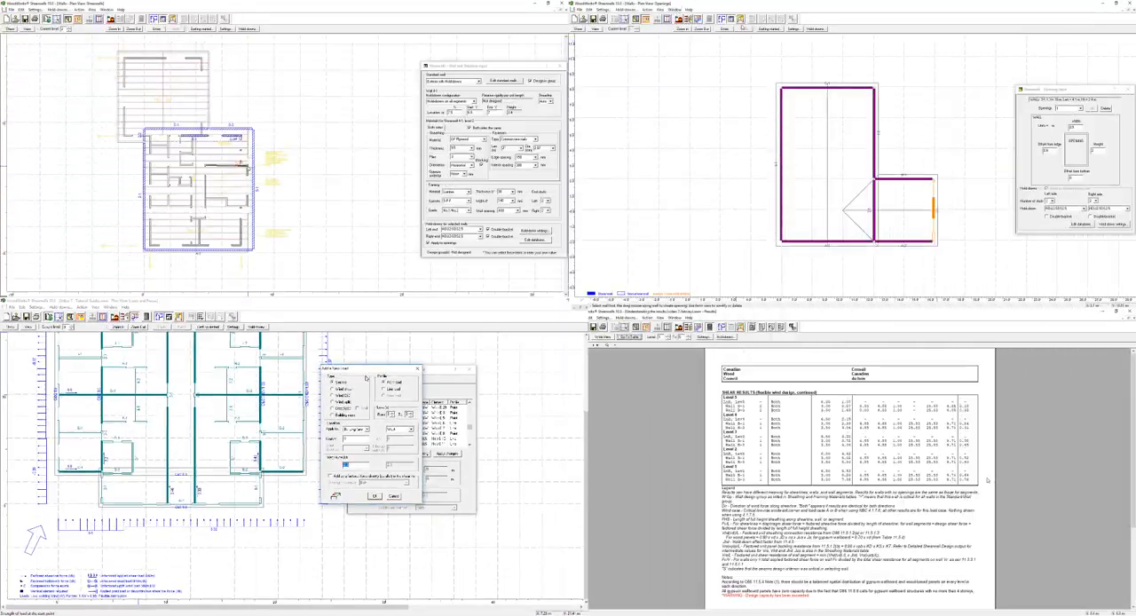
left_click(629, 337)
Go to the flexible wind design results and examine the hold-down design table by level
mouse_move(643, 371)
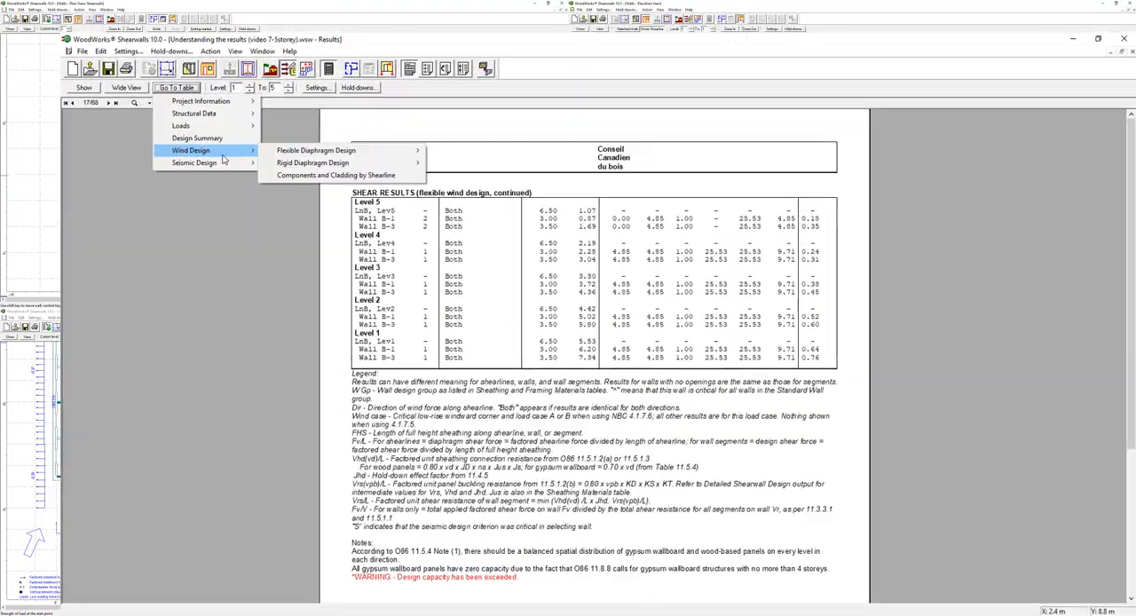
mouse_move(701, 370)
left_click(156, 140)
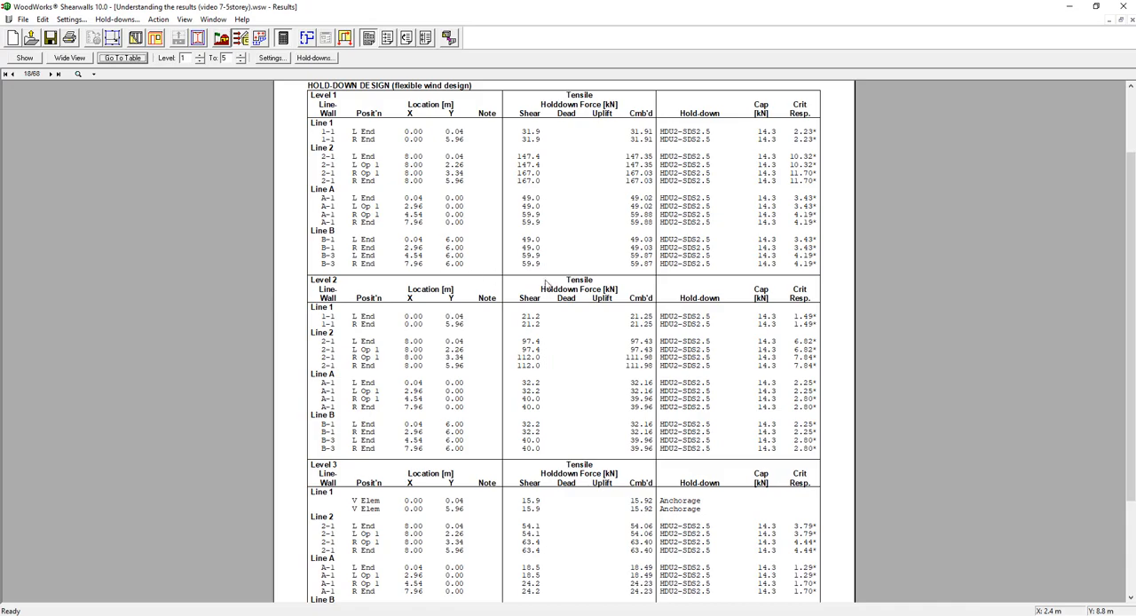
scroll(546, 284, "down", 2)
Set the design code to CSA O86-14 / NBC 2015 and the wind load generation procedure to NBC 4.1.7.5 – Other buildings
left_click(138, 42)
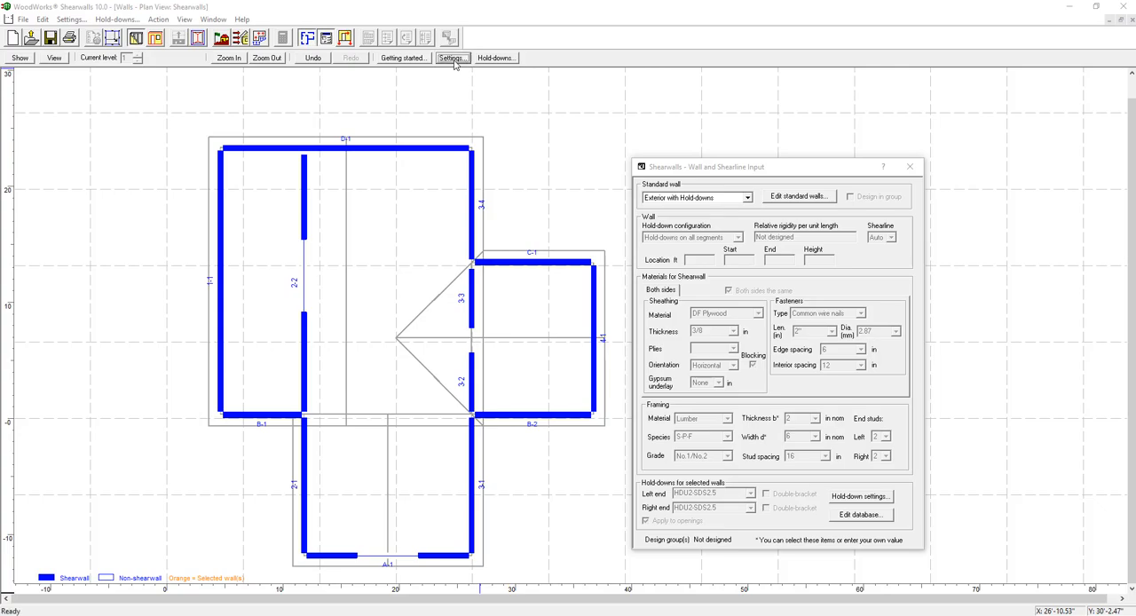
left_click(453, 58)
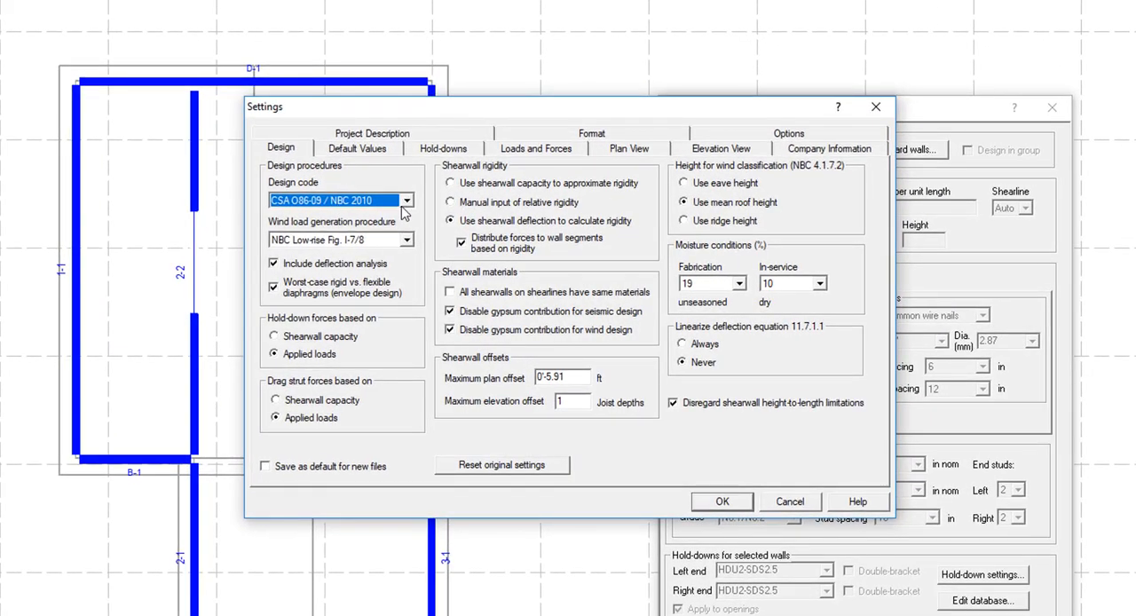
left_click(406, 202)
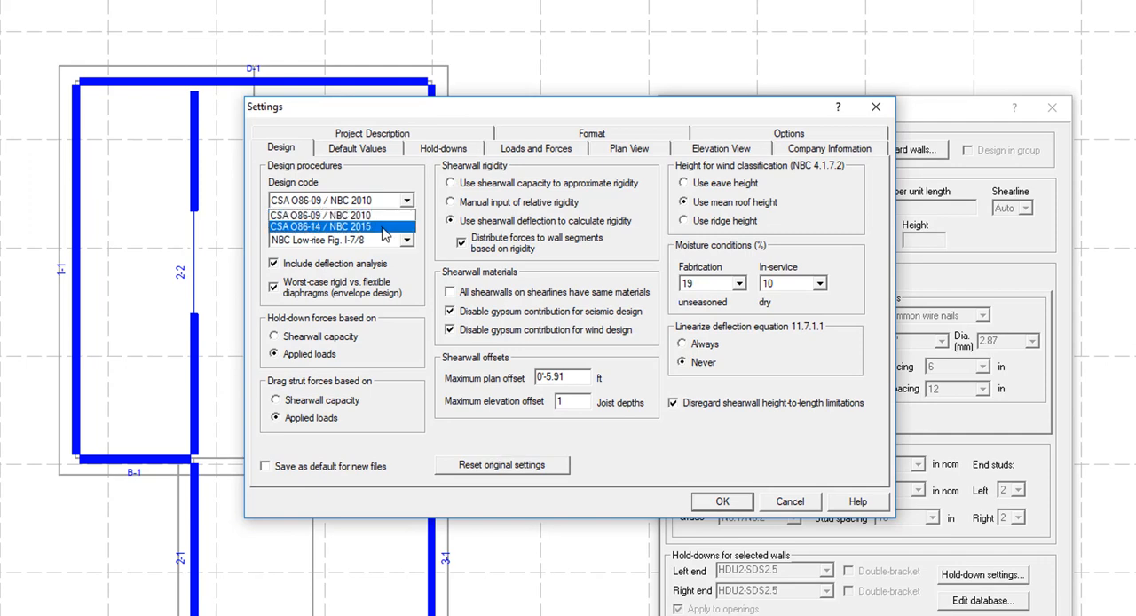
left_click(387, 228)
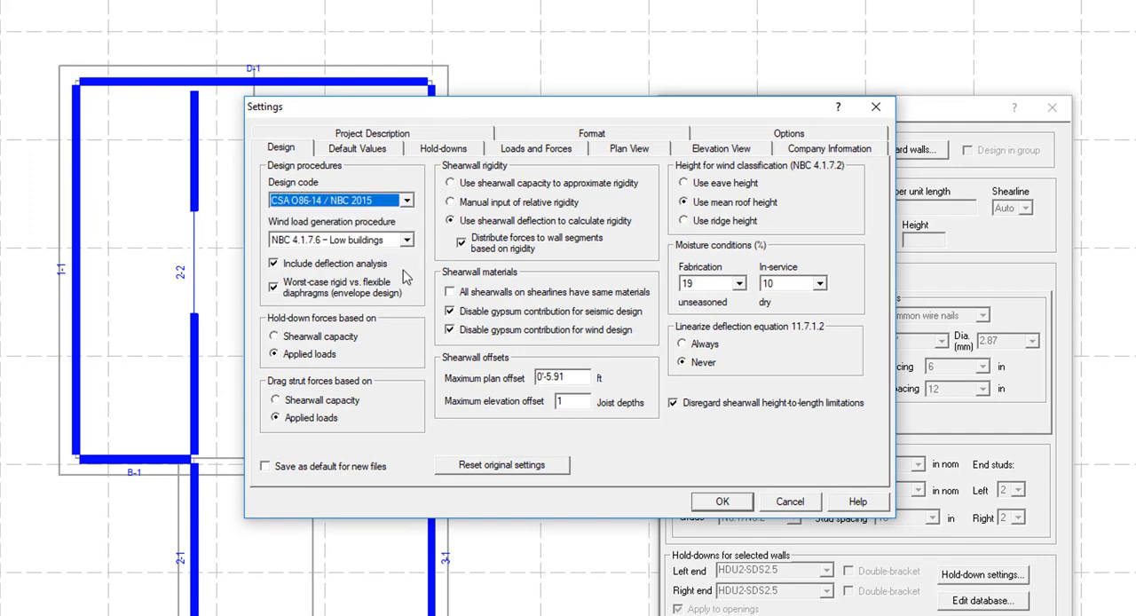
left_click(406, 240)
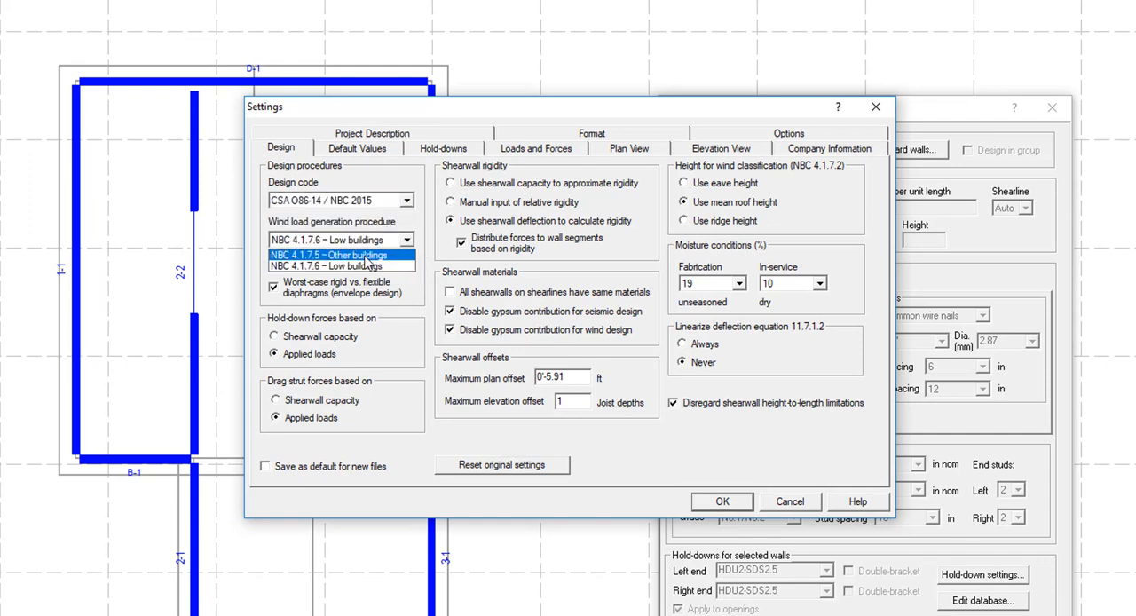
left_click(365, 256)
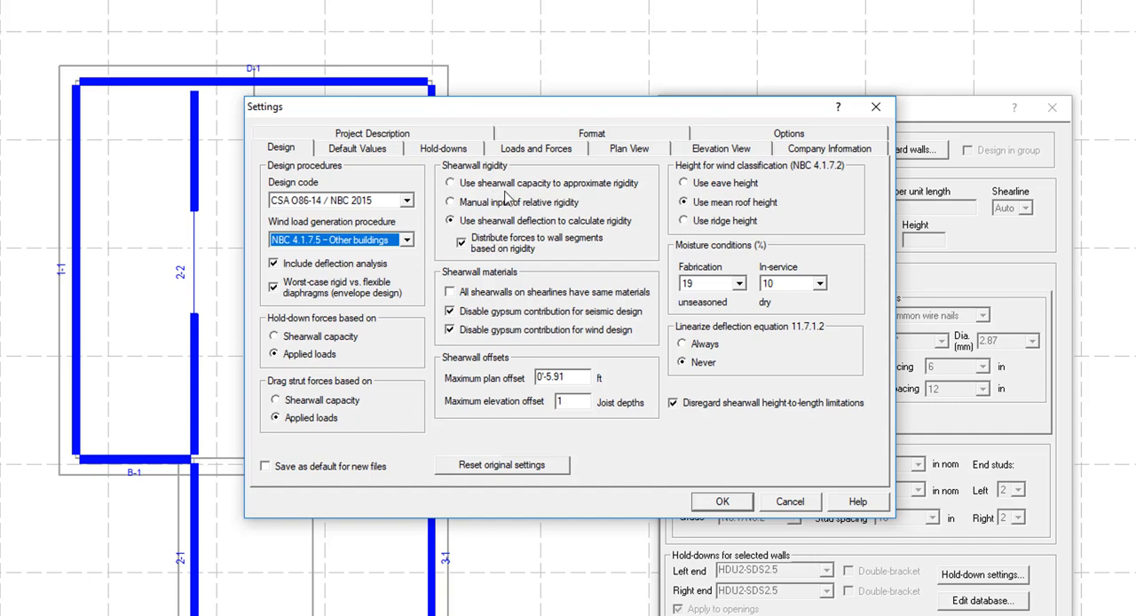
Use shearwall capacity to approximate rigidity and set the in-service moisture condition to 16%
left_click(450, 183)
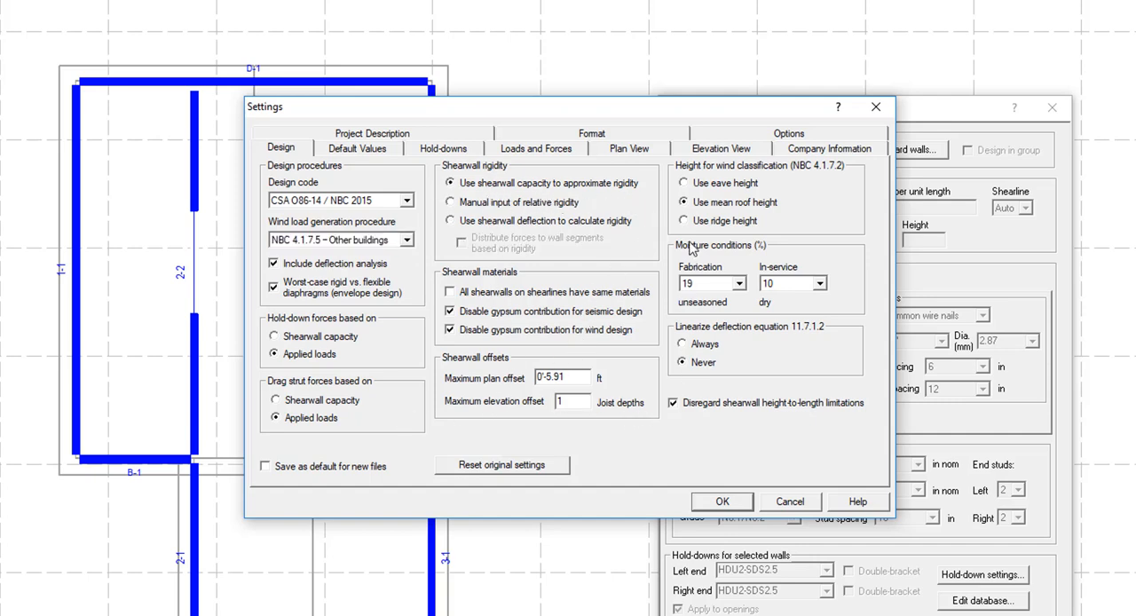
left_click(820, 284)
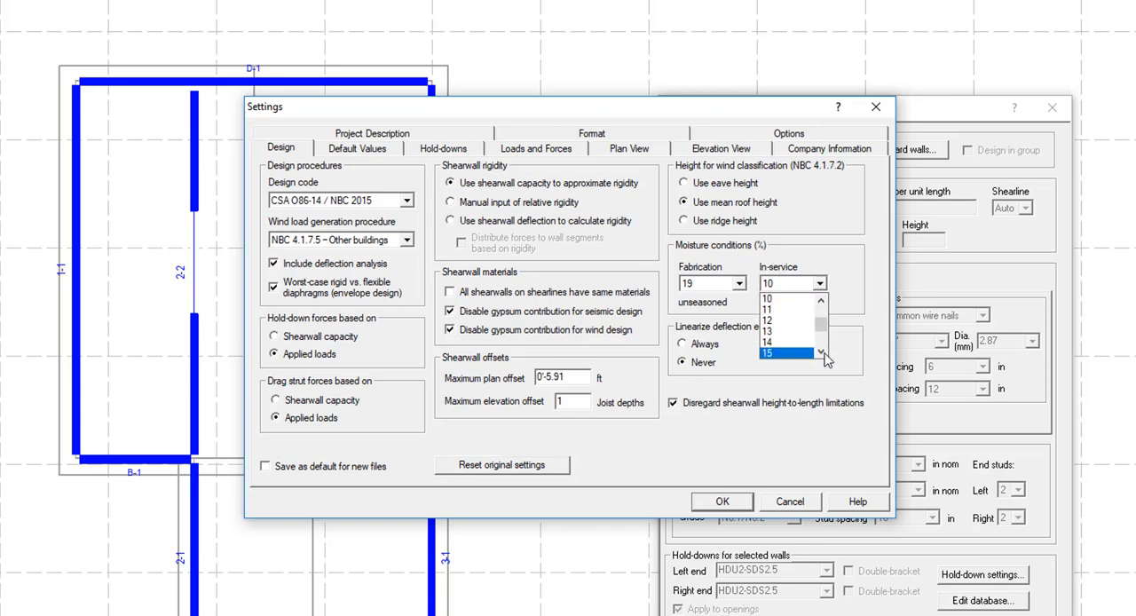
left_click(823, 353)
left_click(781, 355)
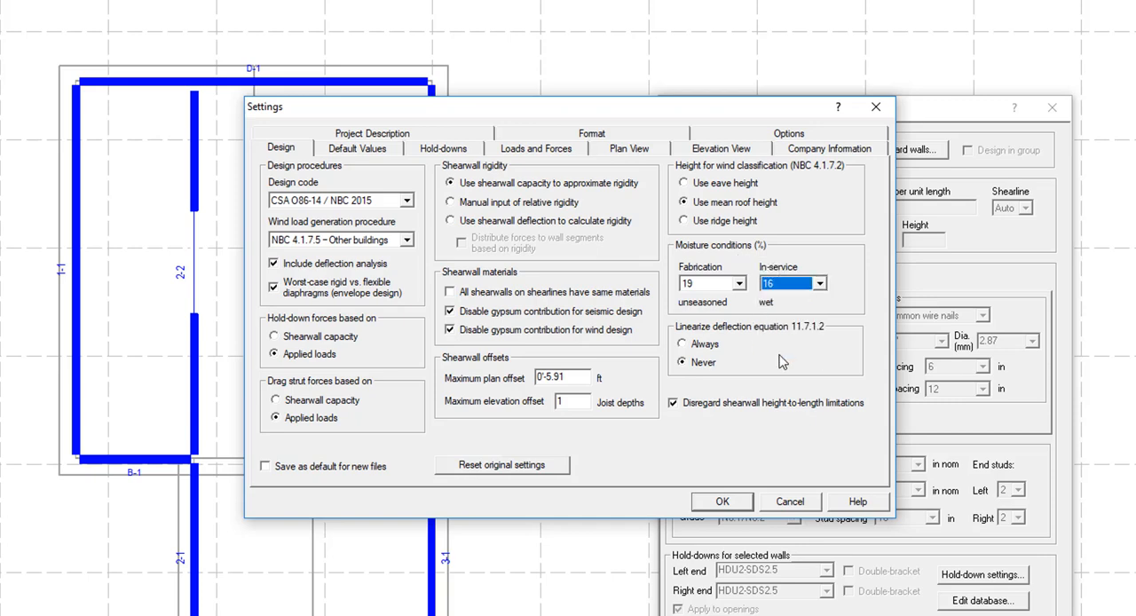
Change the project's unit system to Metric and accept the settings
left_click(589, 135)
left_click(360, 190)
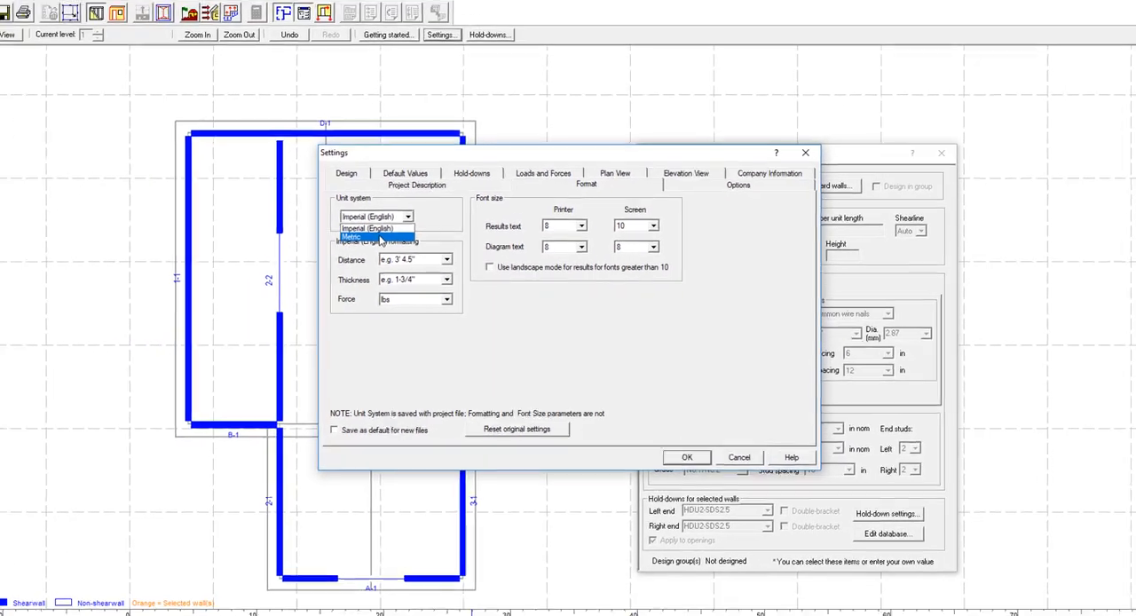
left_click(311, 220)
left_click(688, 361)
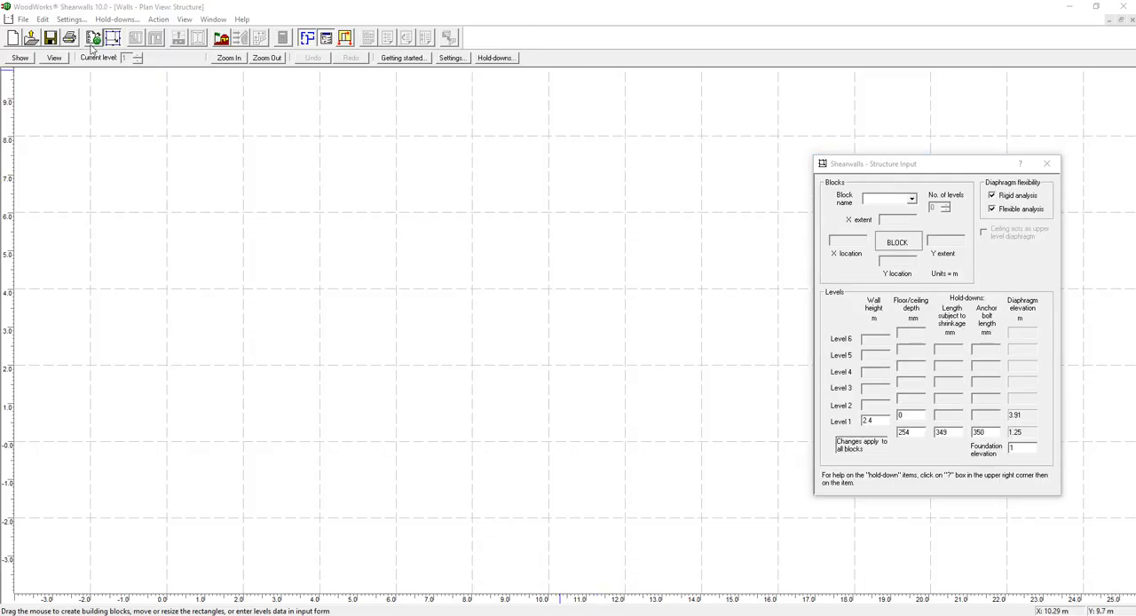
Position the imported example_CAD.bmp drawings on levels 1 and 2, using the plan's lower-left and lower-right corners as reference points
left_click(93, 39)
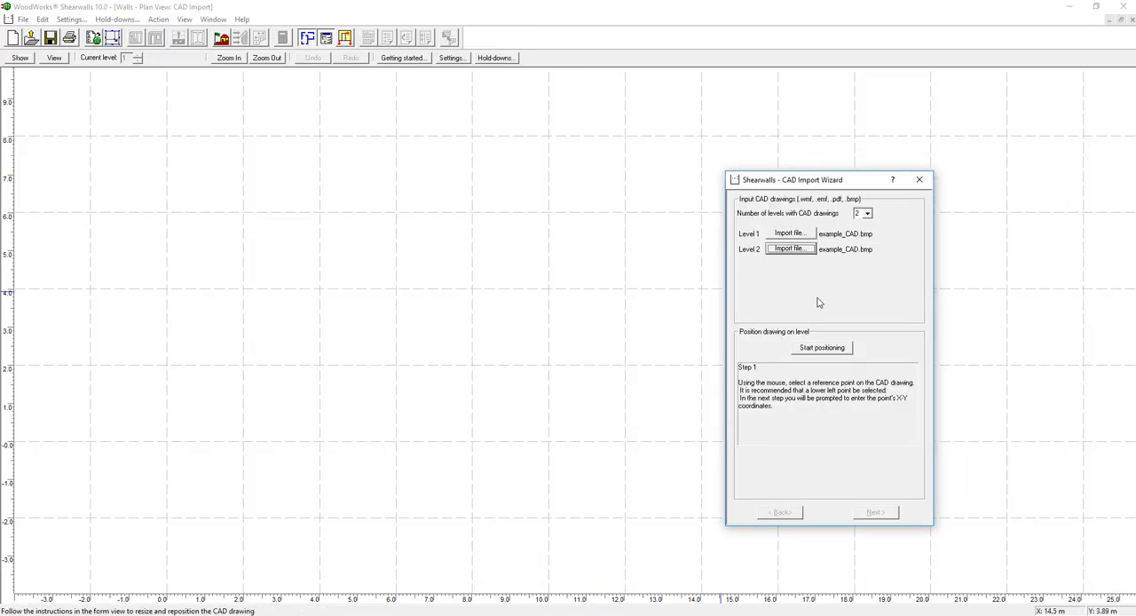
left_click(821, 347)
left_click(119, 494)
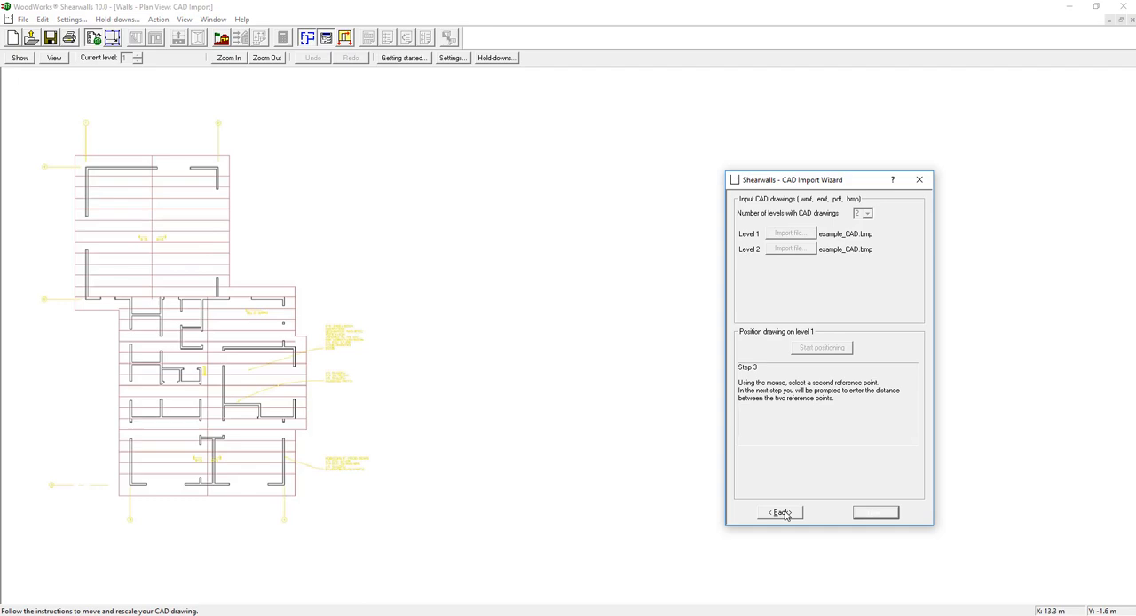
left_click(296, 494)
left_click(875, 512)
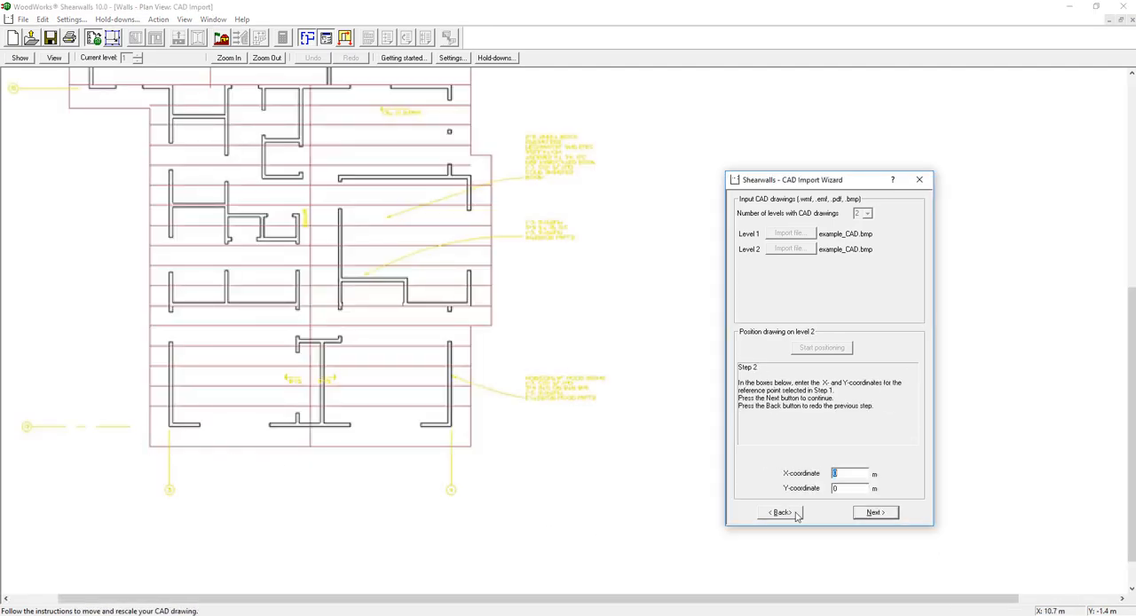
left_click(853, 512)
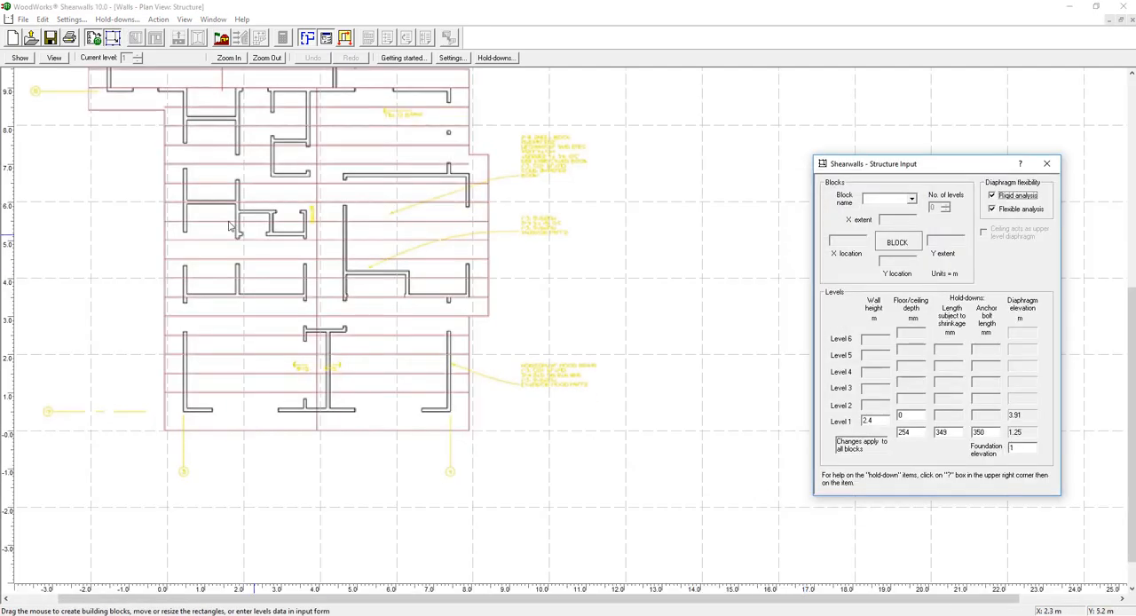
Draw blocks of about 8.6 by 9.5 m over the main plan and 7.1 by 7.3 m over the garage, naming the latter Garage
left_click_drag(302, 221, 512, 453)
left_click_drag(426, 248, 426, 253)
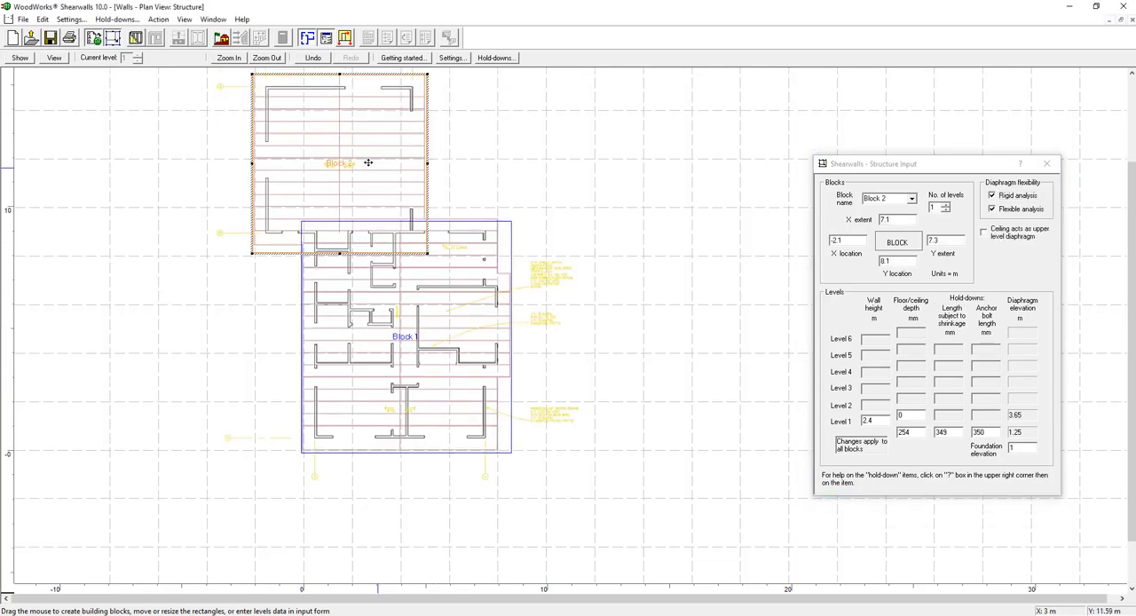
left_click(926, 207)
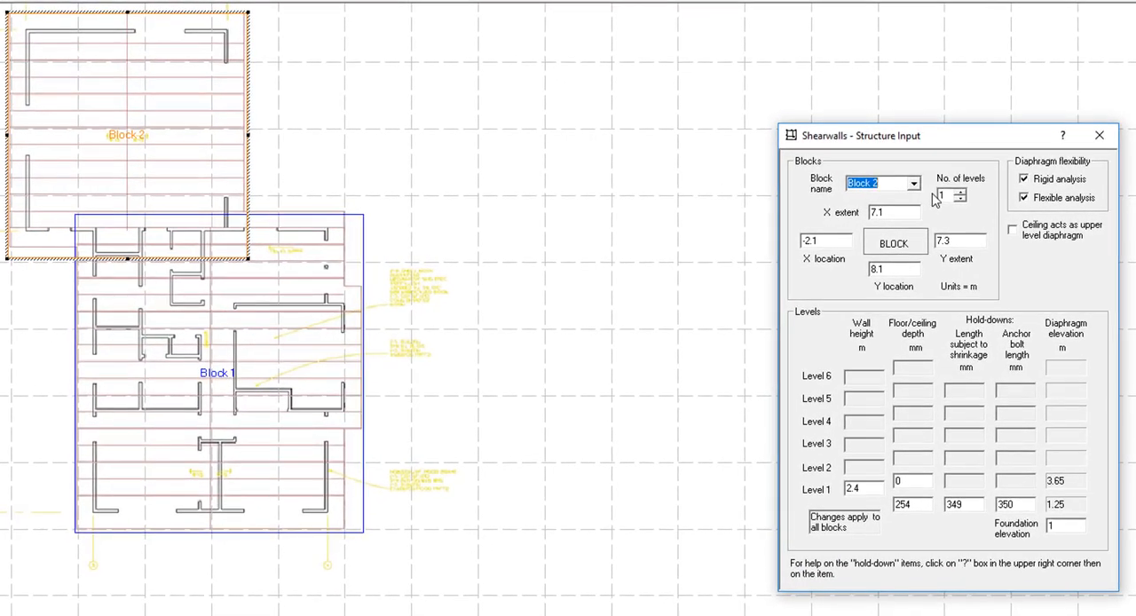
type("Garage")
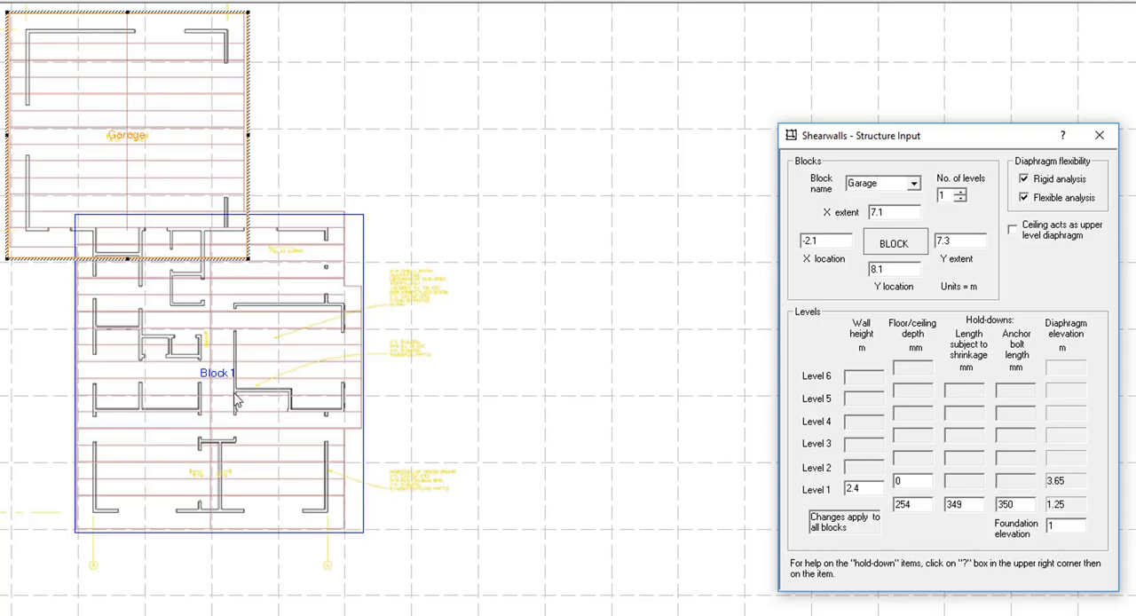
Rename Block 1 as Main and set its number of levels to 2
left_click(237, 401)
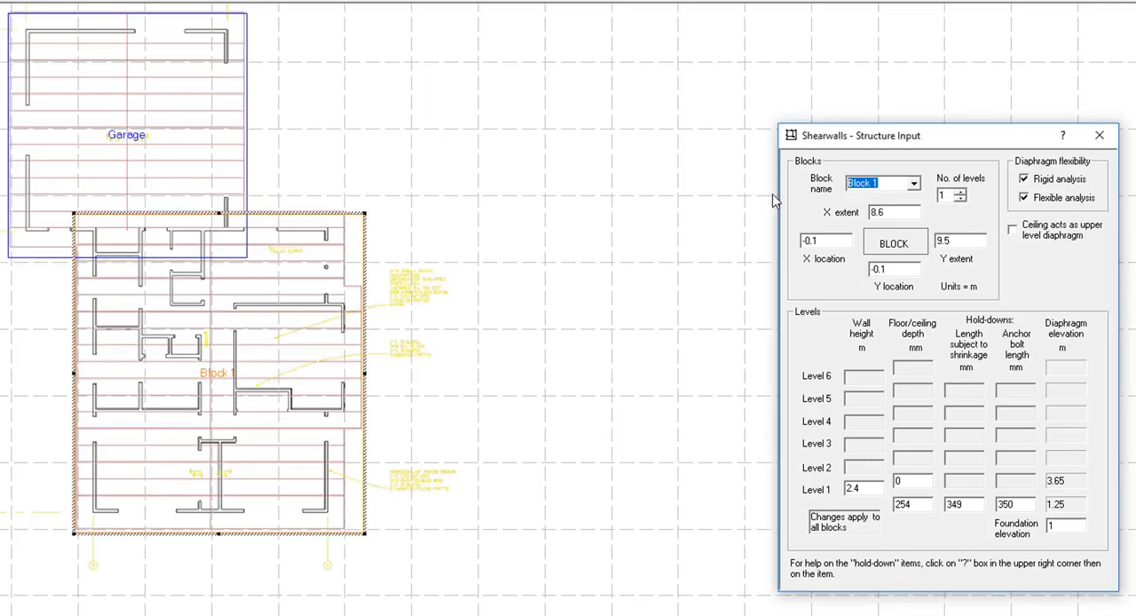
left_click(960, 193)
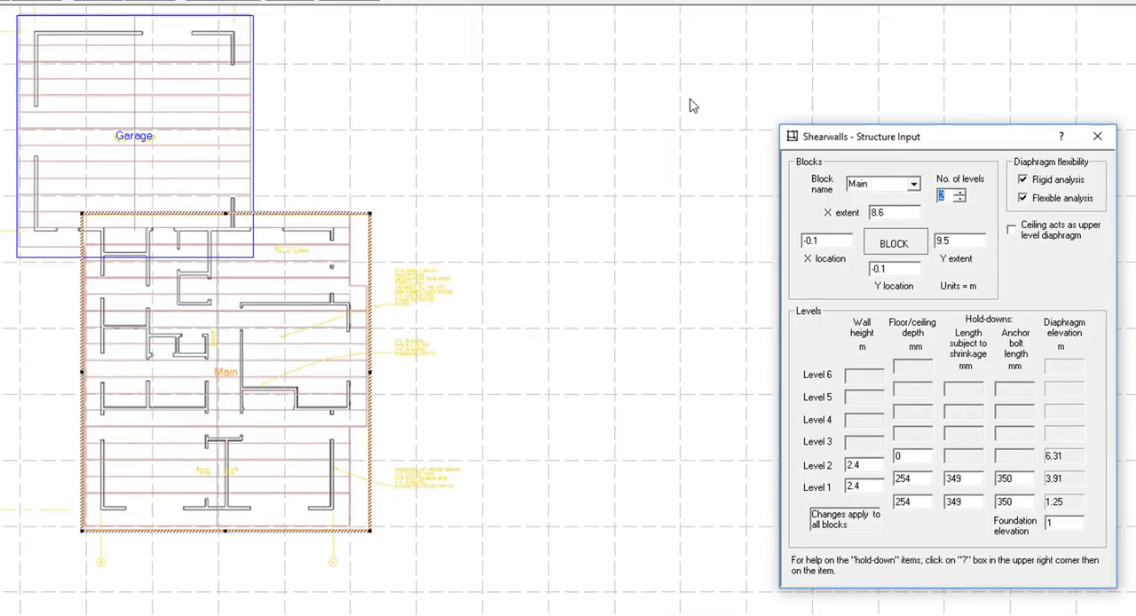
left_click(178, 39)
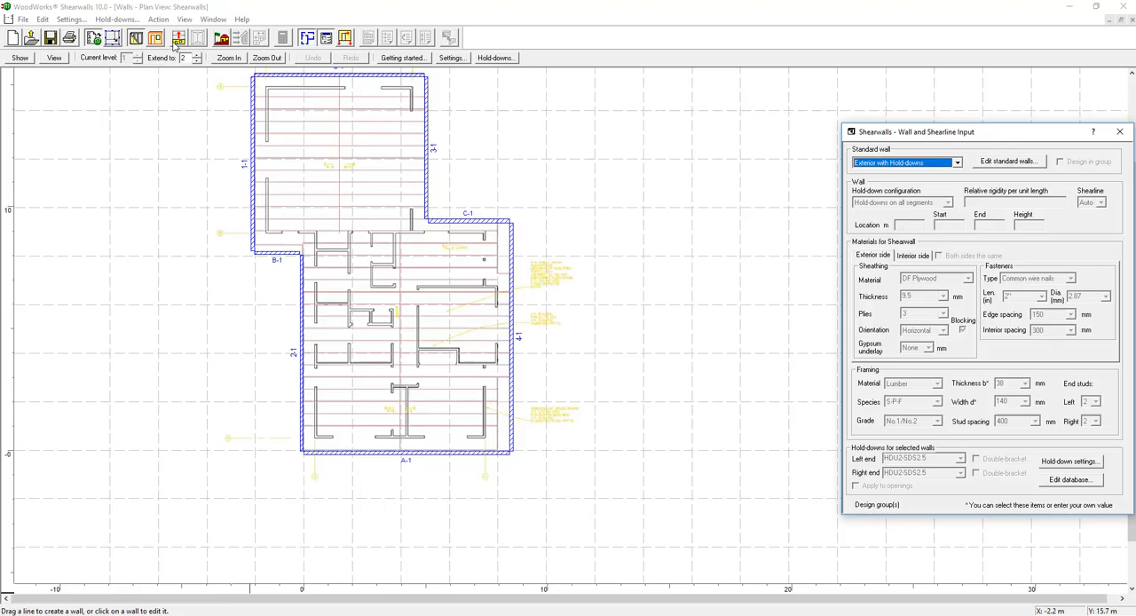
left_click(178, 39)
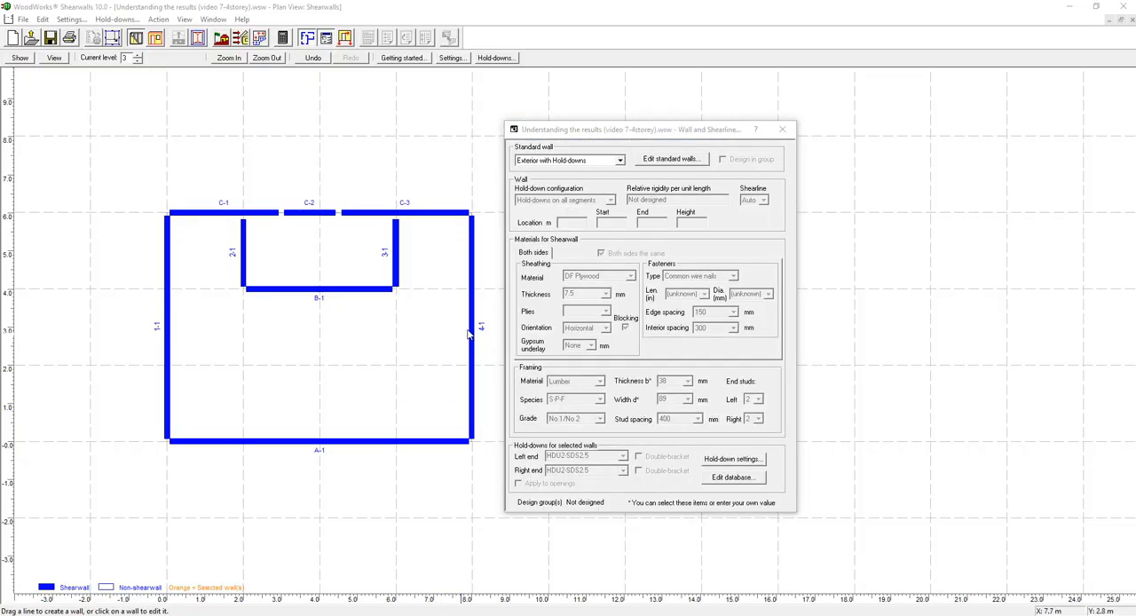
Set the sheathing of wall 4-1 on level 3 to CS Plywood with a thickness of 12.5 mm
left_click(470, 334)
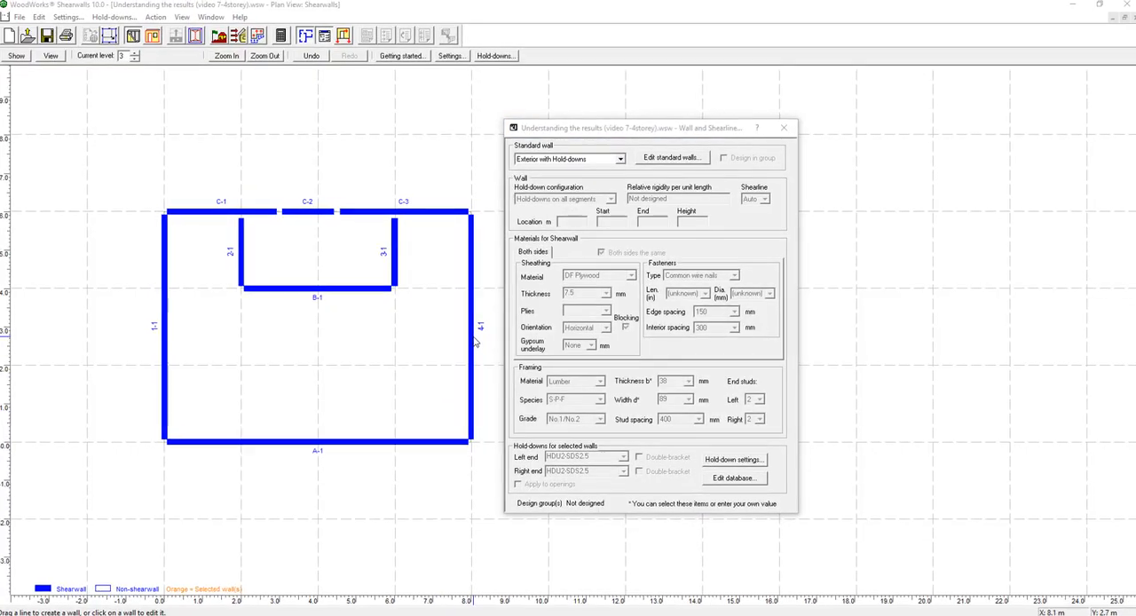
left_click(652, 247)
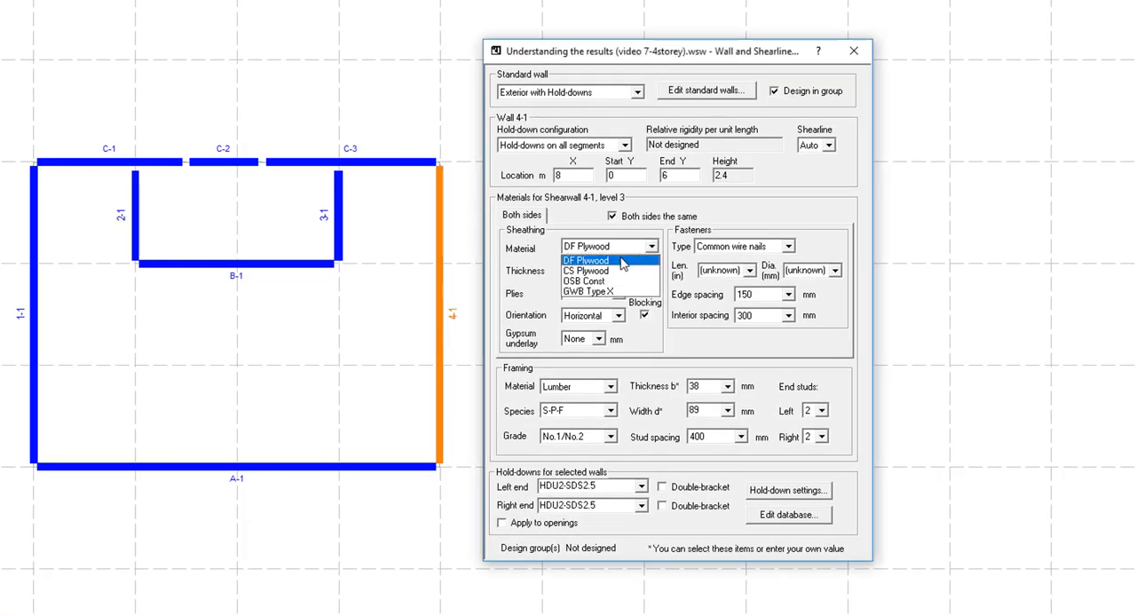
left_click(608, 271)
left_click(618, 270)
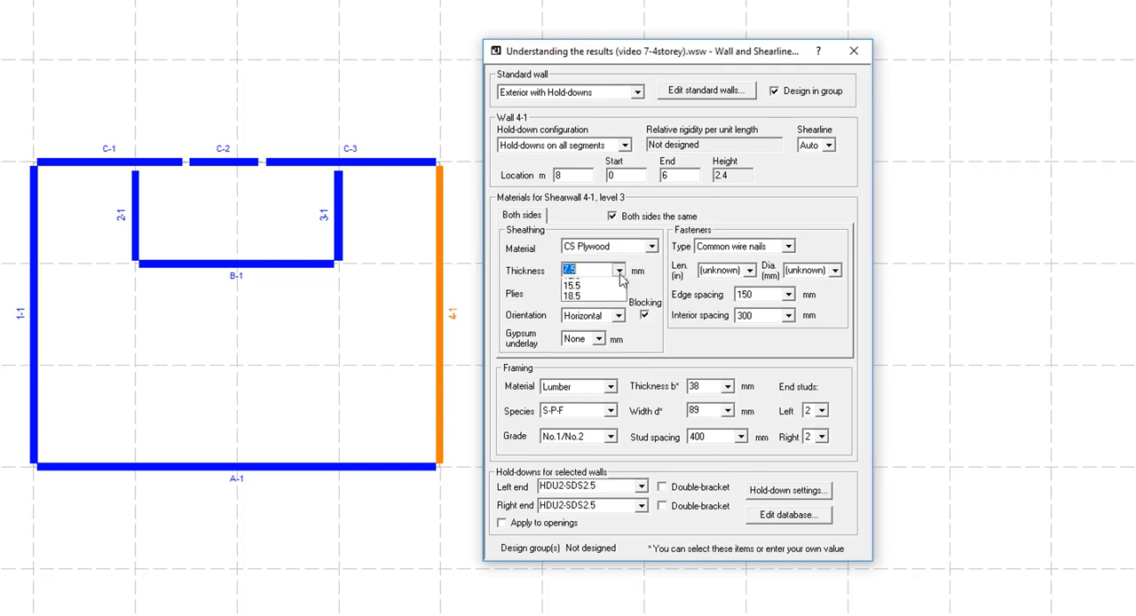
left_click(612, 323)
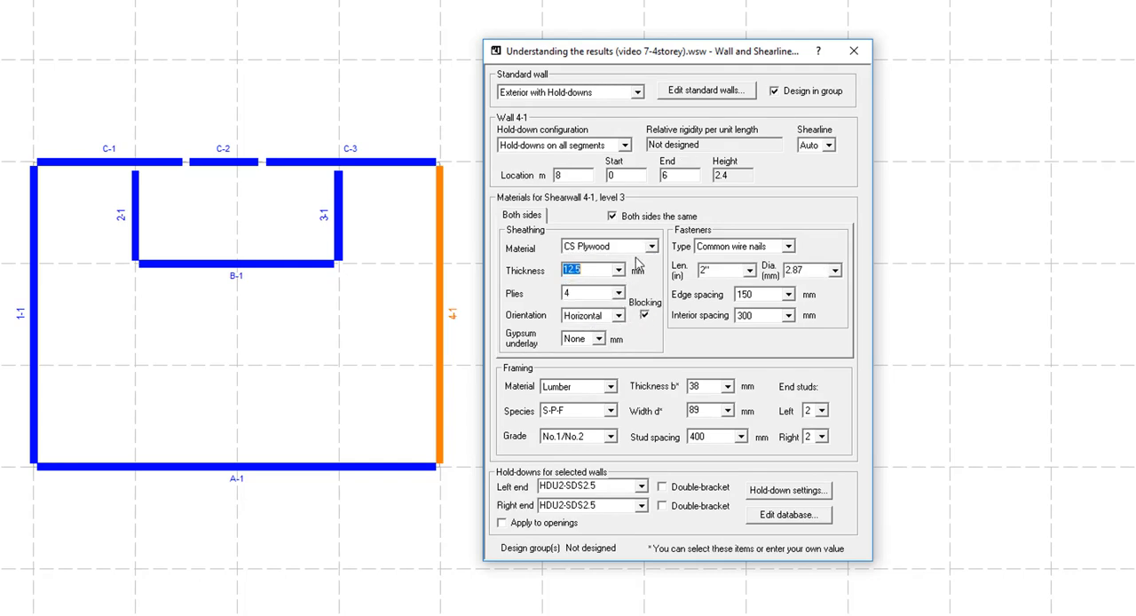
Set the sheathing fasteners of wall 4-1 to spiral nails with a length of 3 inches
left_click(788, 247)
left_click(765, 278)
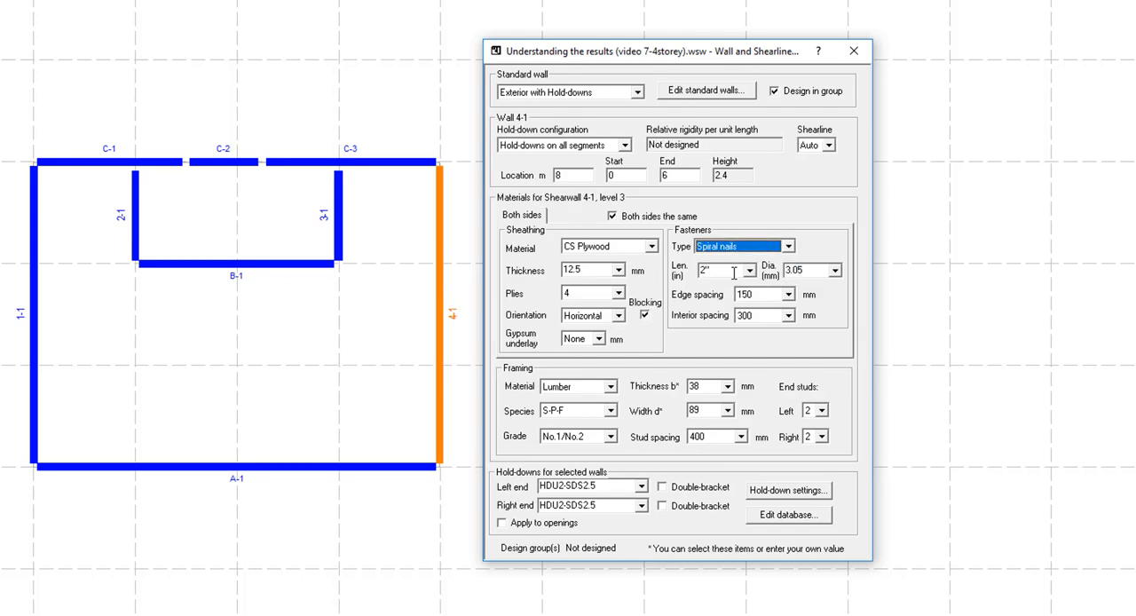
left_click(749, 270)
left_click(711, 298)
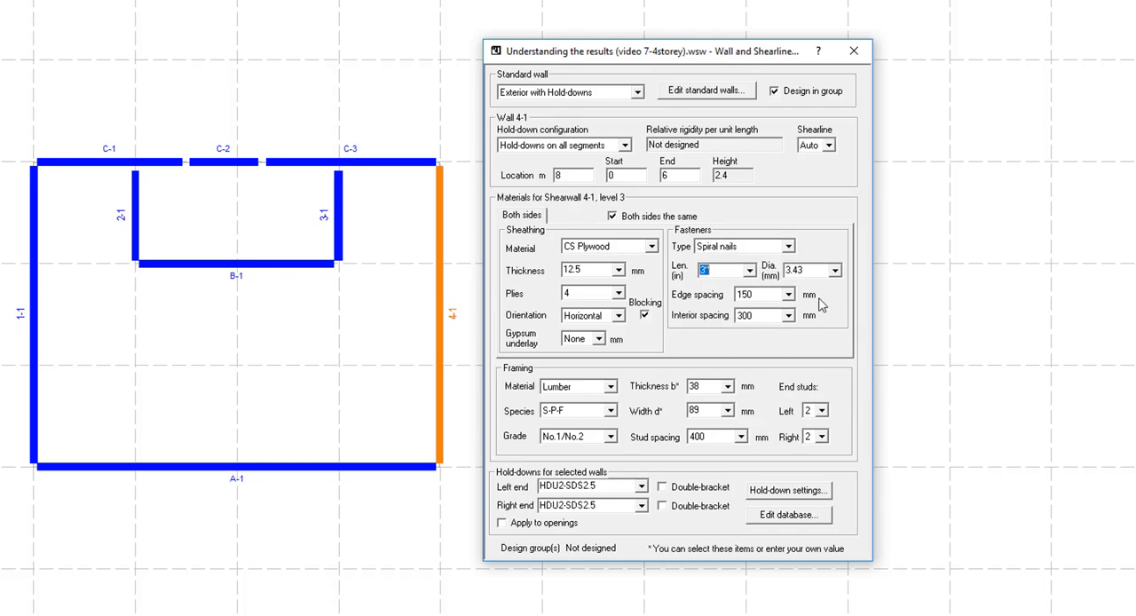
Set wall 4-1's framing material to MSR Lumber and its hold-downs to HDU14-SDS2.5
left_click(604, 394)
left_click(568, 439)
left_click(642, 491)
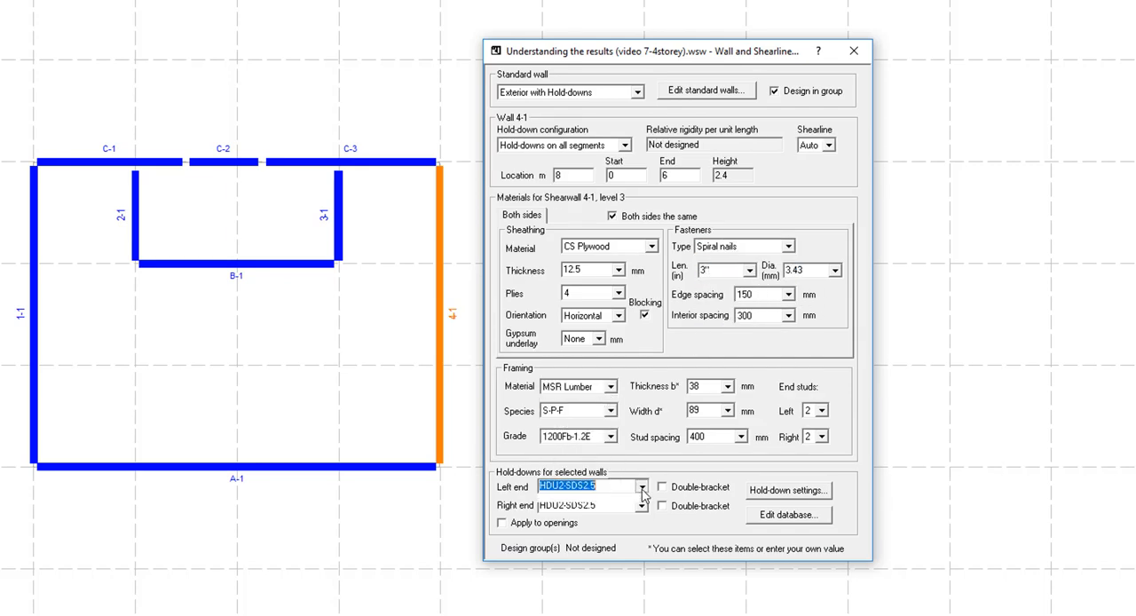
left_click(642, 495)
left_click(584, 538)
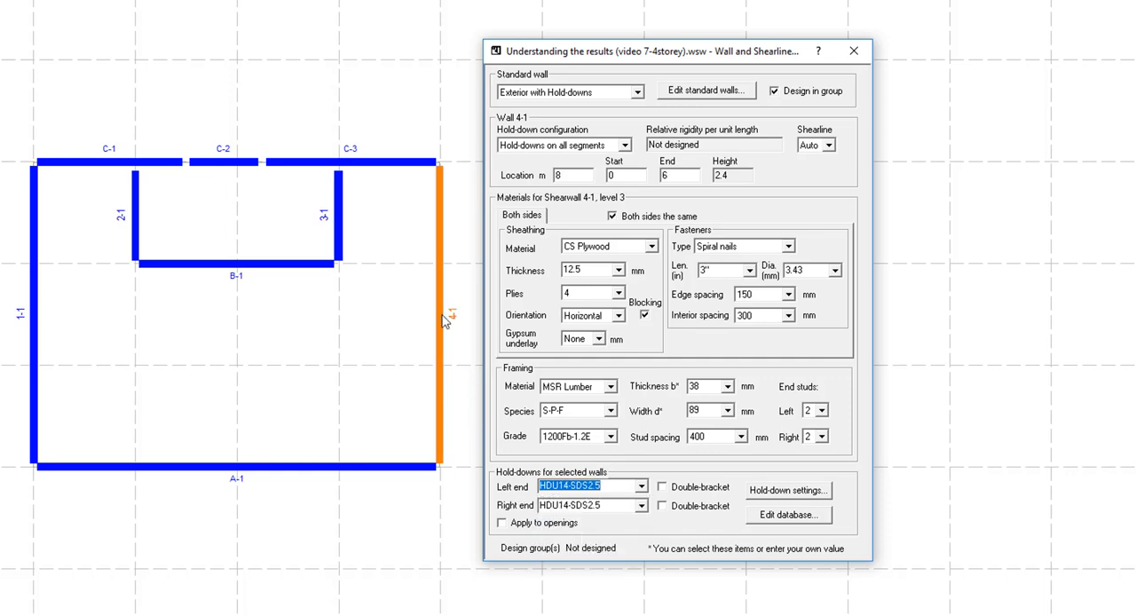
Assign the standard wall Std. Shearwall 1 to wall C-2 on level 3 and apply its materials to the wall
left_click(236, 163)
left_click(637, 92)
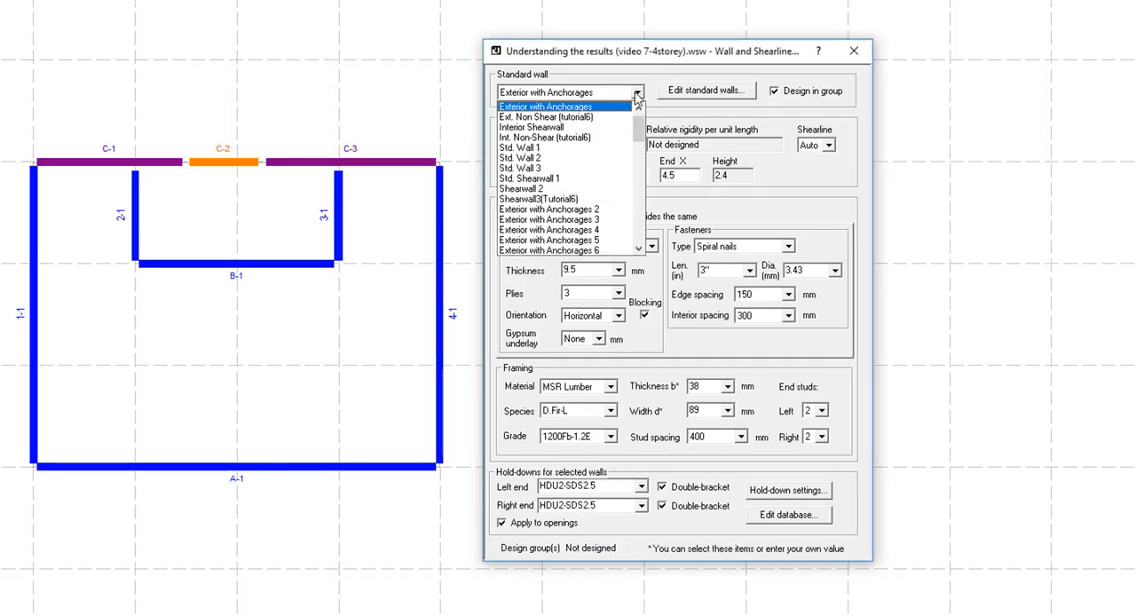
left_click(557, 179)
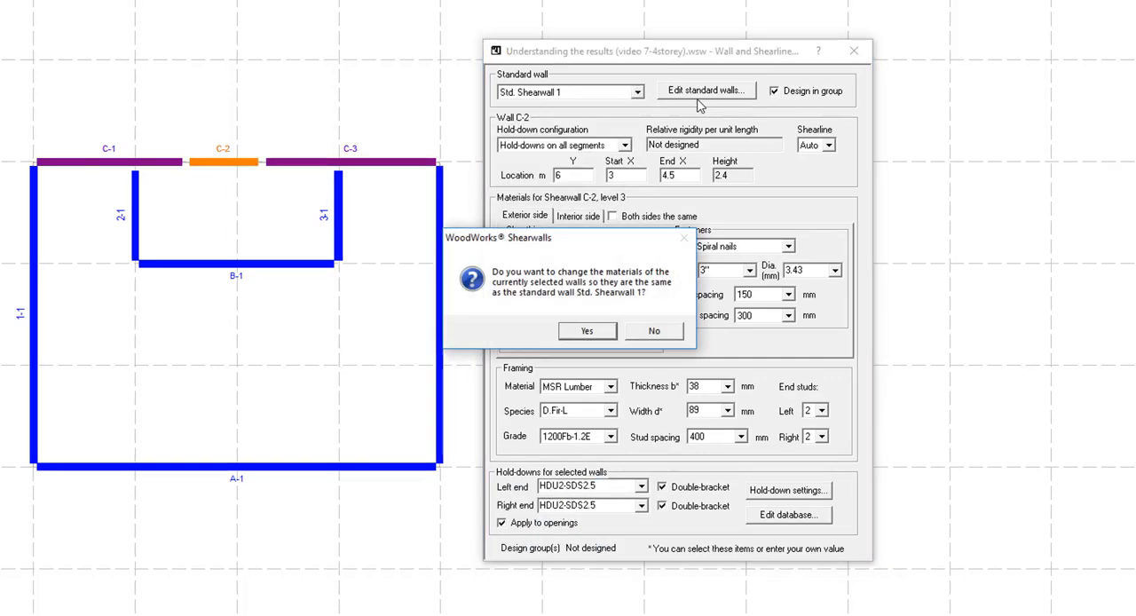
left_click(592, 331)
Change the sheathing material of the Exterior with Hold-downs standard wall to GWB Type X and save the standard walls
left_click(705, 90)
left_click(652, 246)
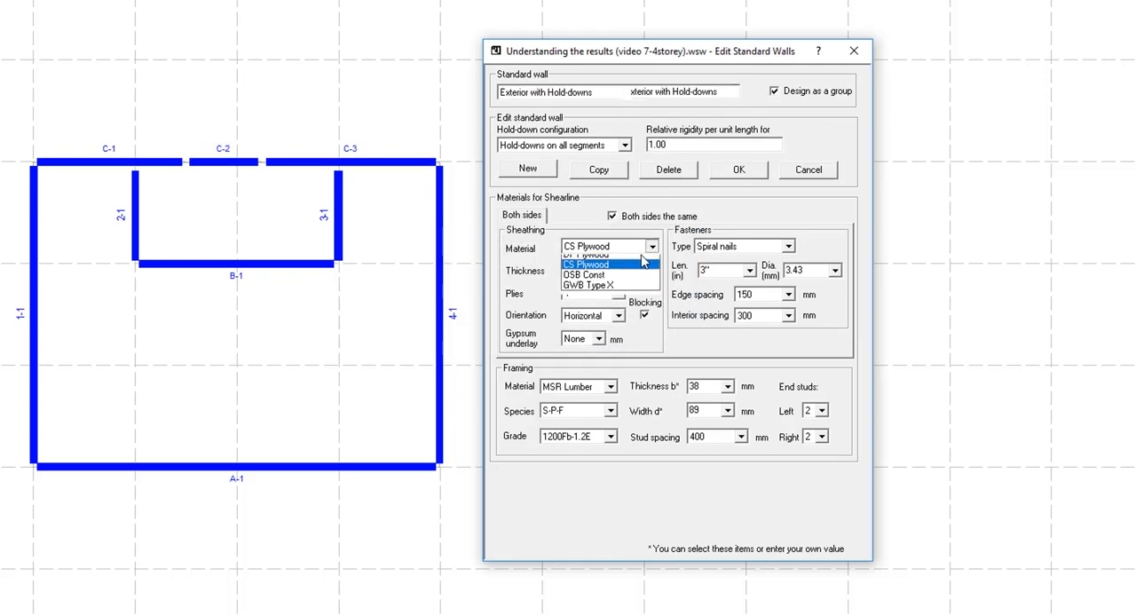
left_click(606, 292)
left_click(738, 169)
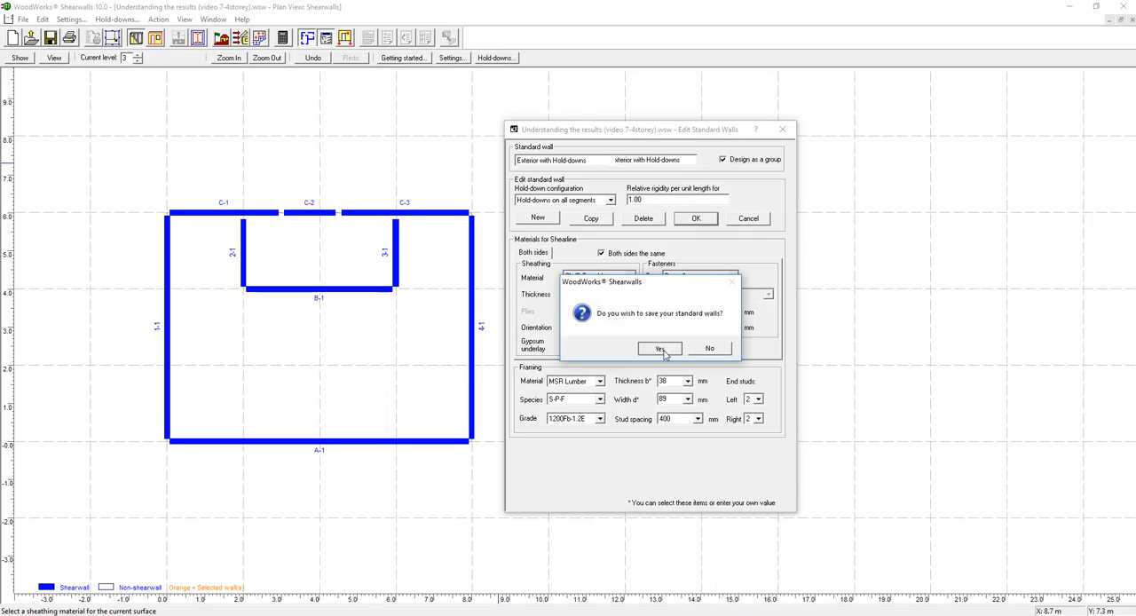
left_click(661, 350)
Add an opening to wall 4-1 on level 3, offset 2 m from the edge, 2 m wide and 1.8 m high
left_click(155, 37)
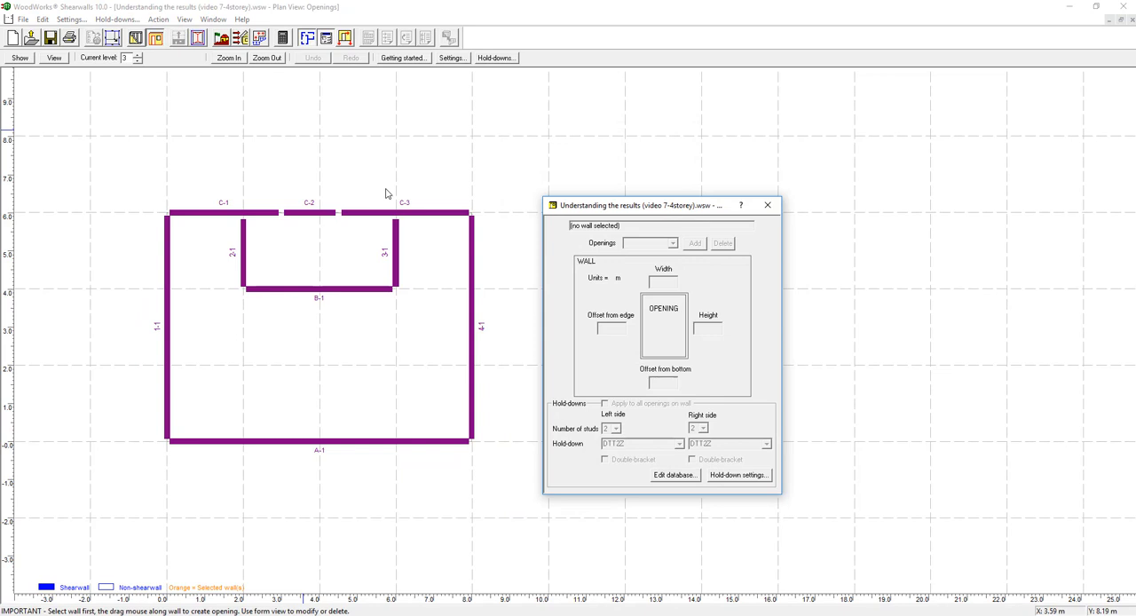
left_click(473, 283)
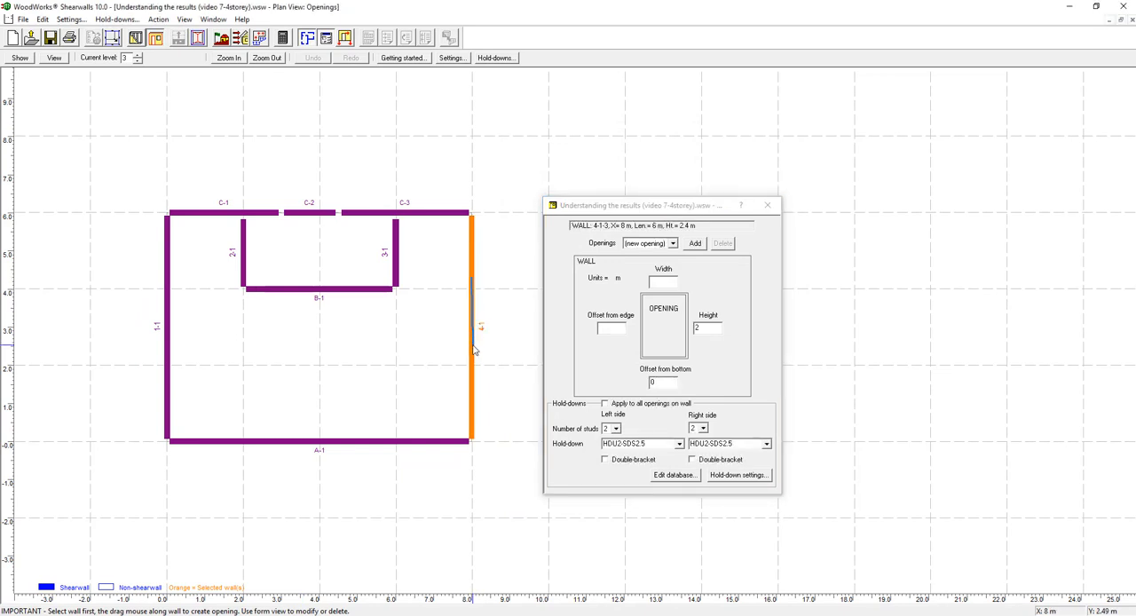
left_click_drag(473, 351, 473, 349)
left_click(607, 328)
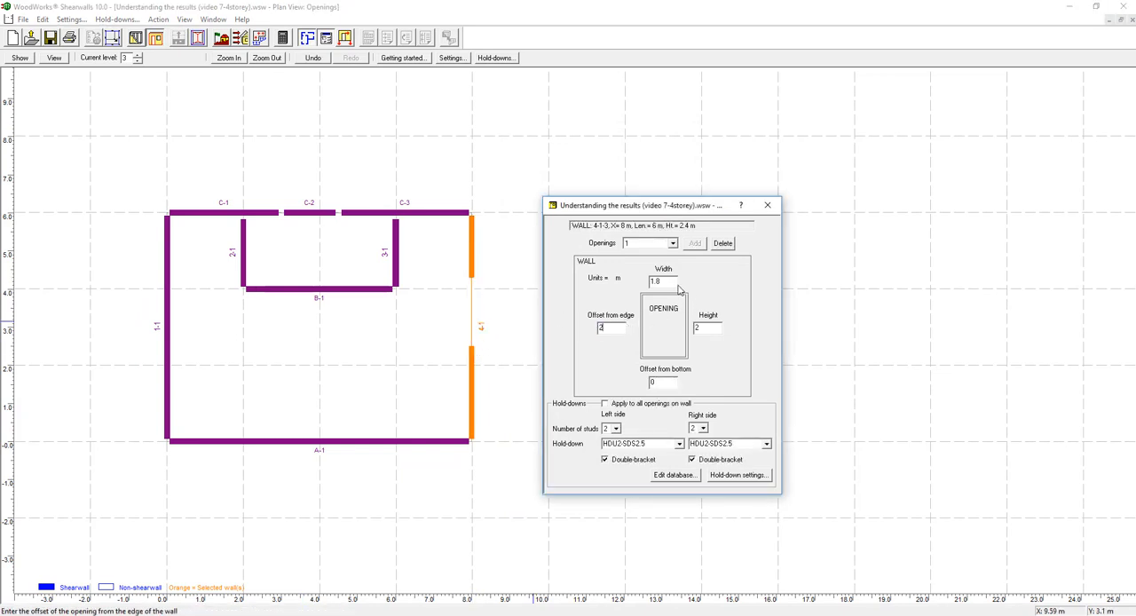
type("2")
key("Tab")
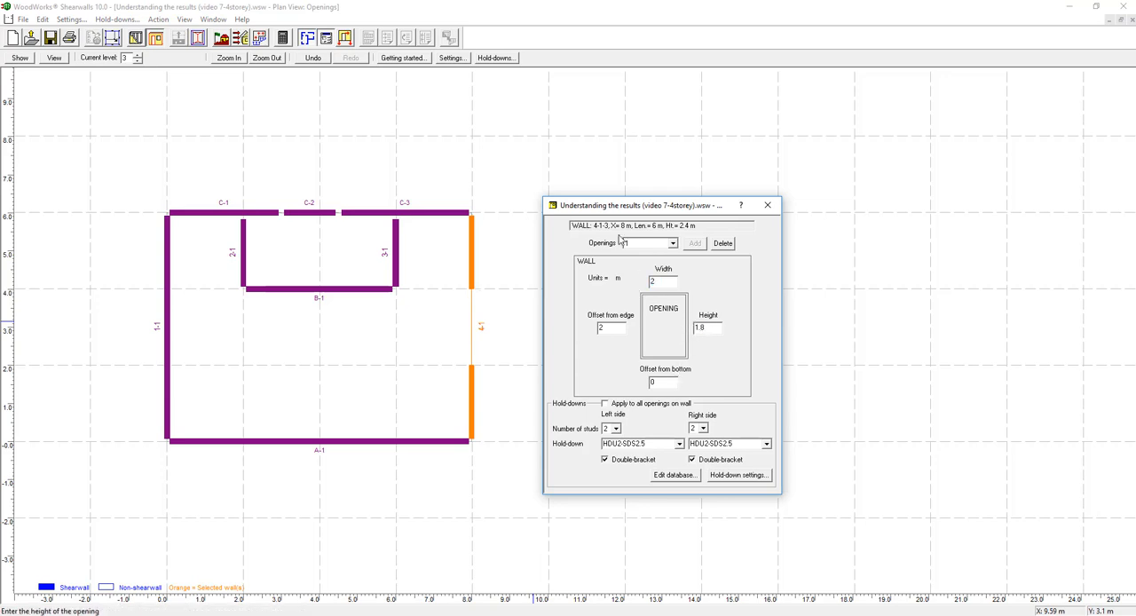
left_click(348, 37)
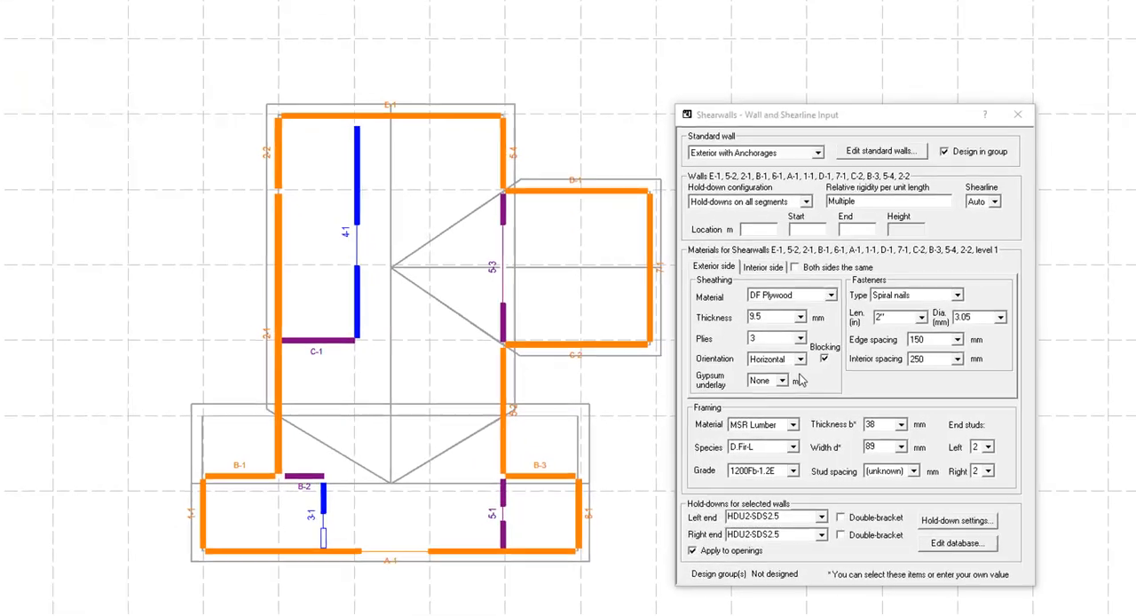
Set the exterior sheathing of the selected level 1 exterior walls to CS Plywood with an unknown thickness
left_click(780, 320)
left_click(799, 315)
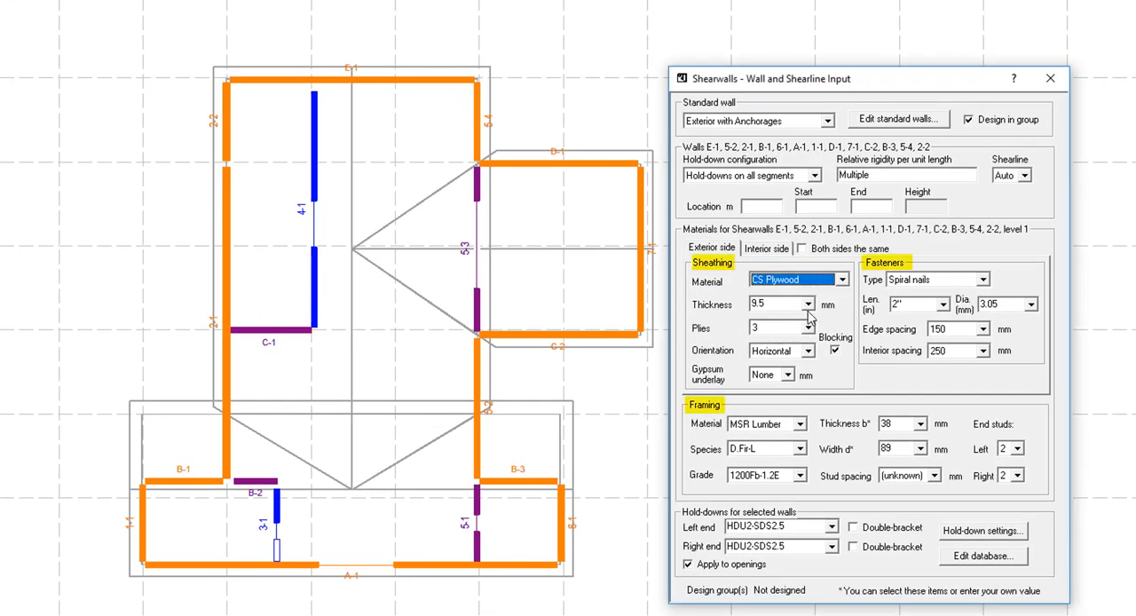
left_click(807, 305)
left_click(792, 326)
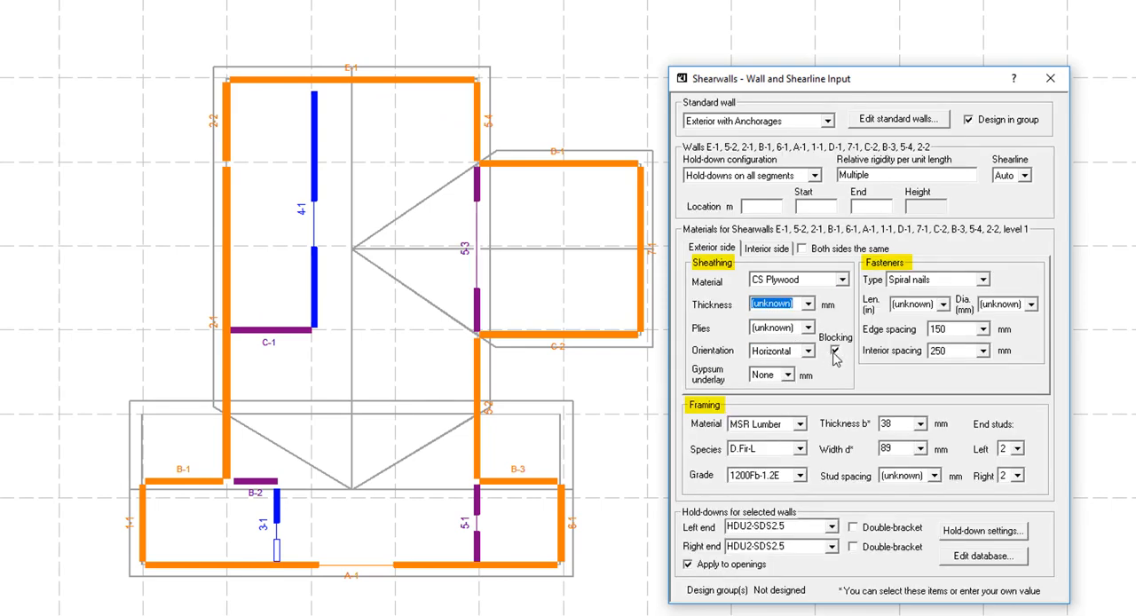
Set the edge and interior spacing of the exterior sheathing fasteners to unknown
left_click(962, 330)
left_click(950, 341)
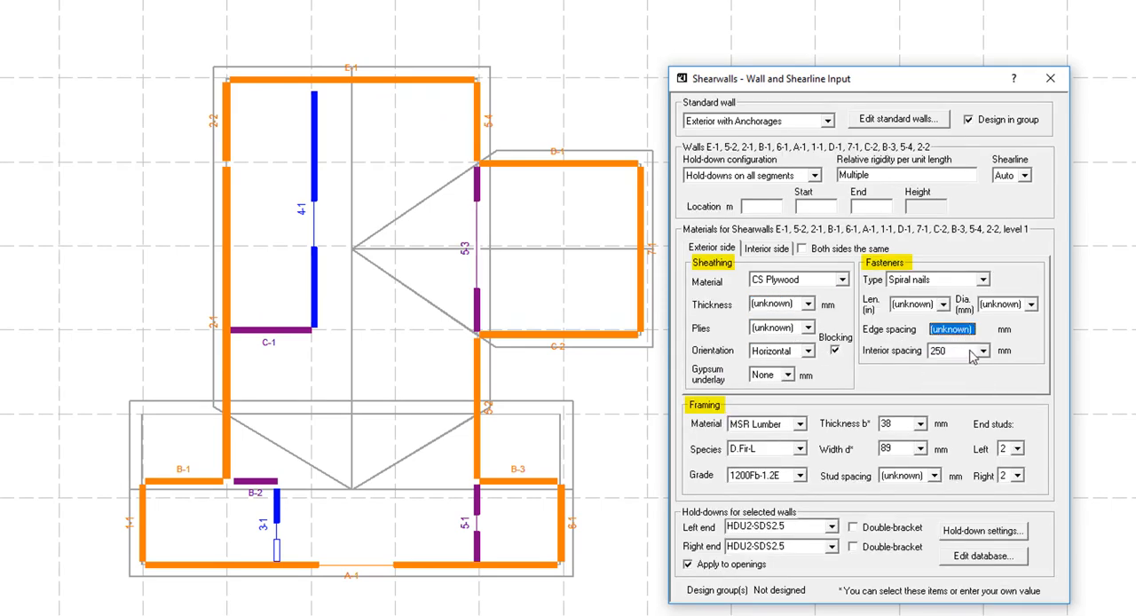
left_click(982, 351)
scroll(959, 382, "up", 2)
left_click(947, 366)
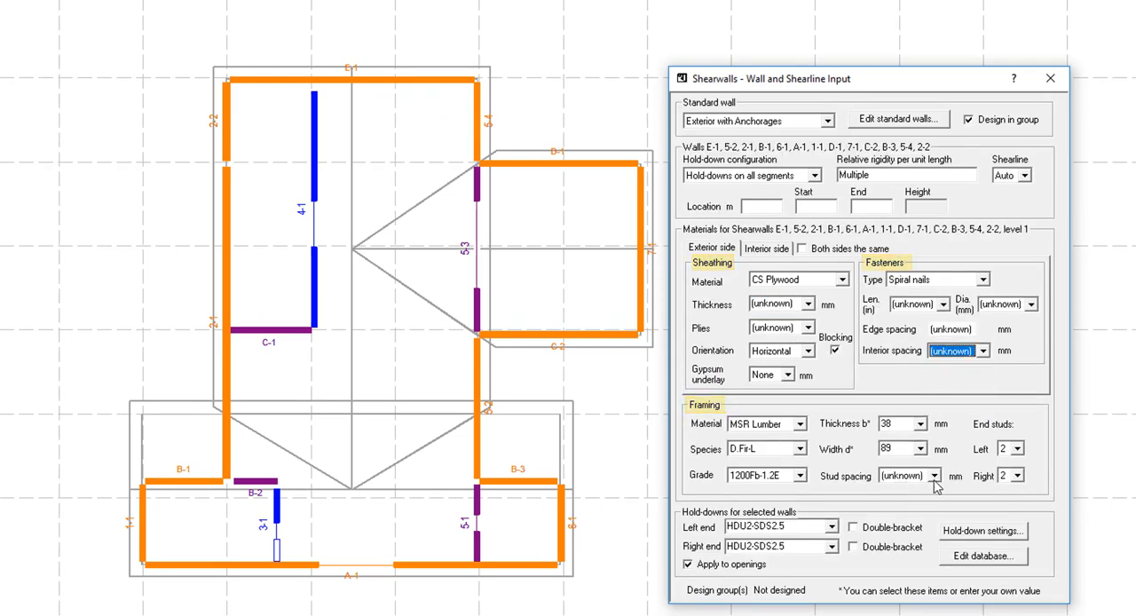
Set the stud spacing of the selected exterior walls to 300 mm and deselect the walls
left_click(934, 476)
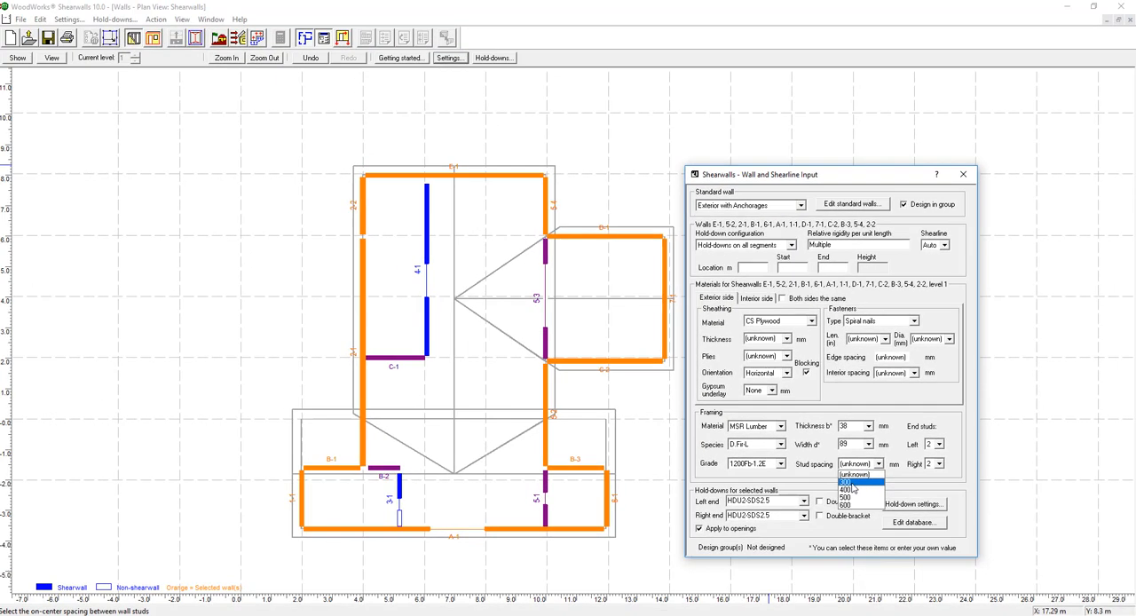
left_click(848, 481)
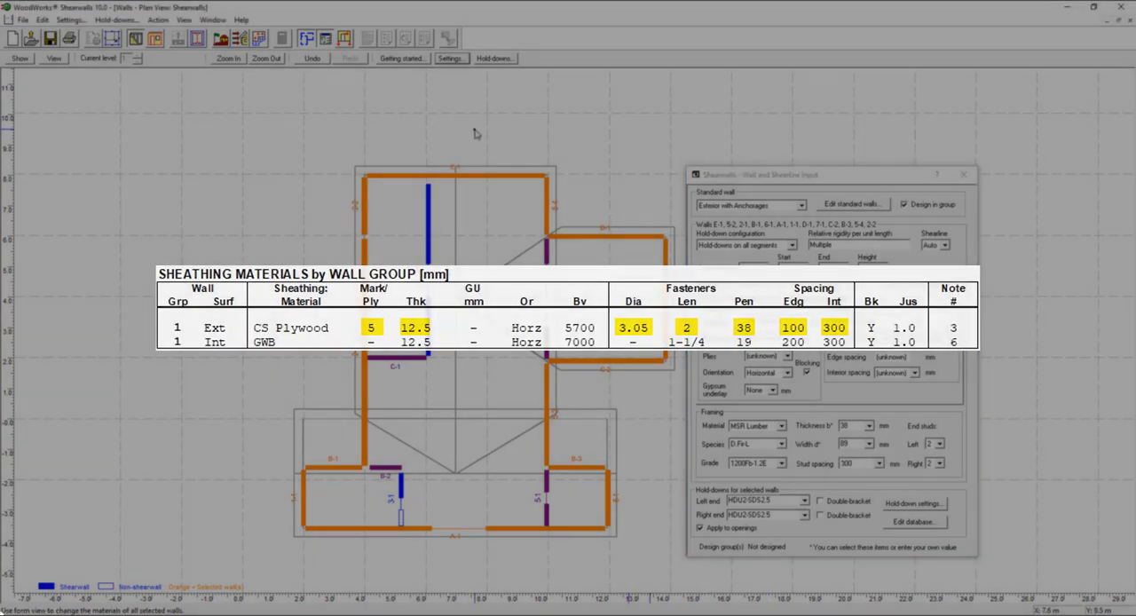
left_click(468, 95)
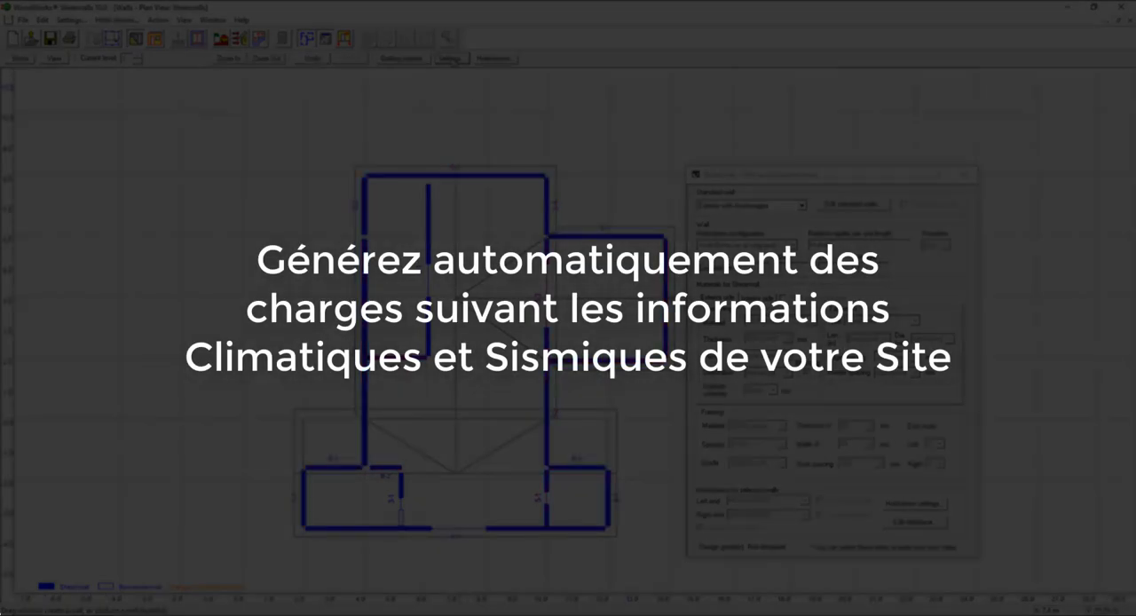
Set the default site location to the province of Ontario and the city of Ottawa (City Hall)
left_click(450, 57)
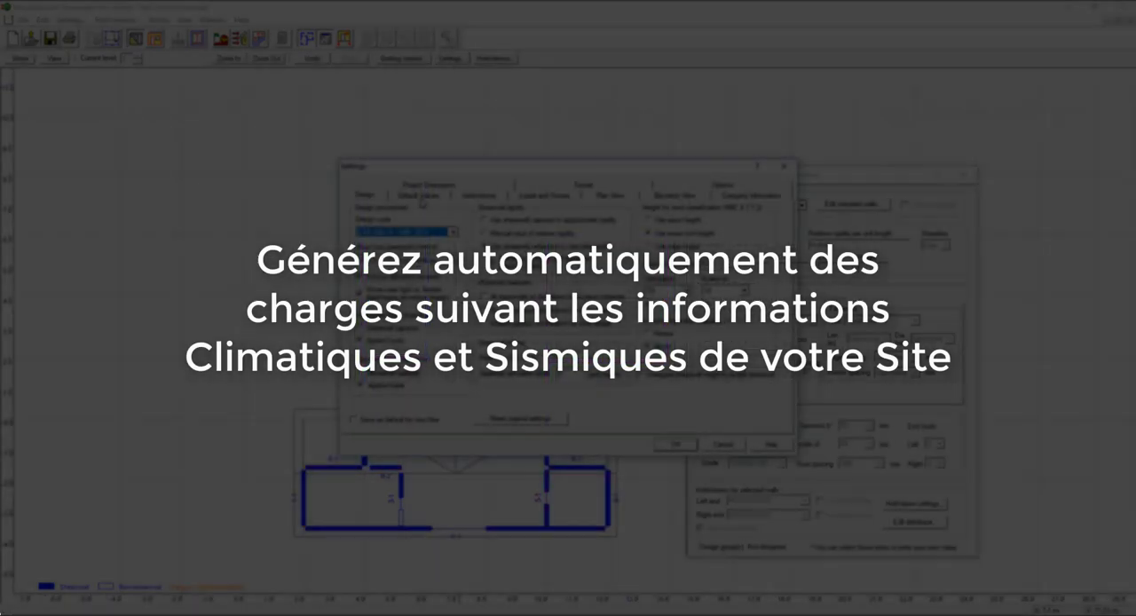
left_click(417, 194)
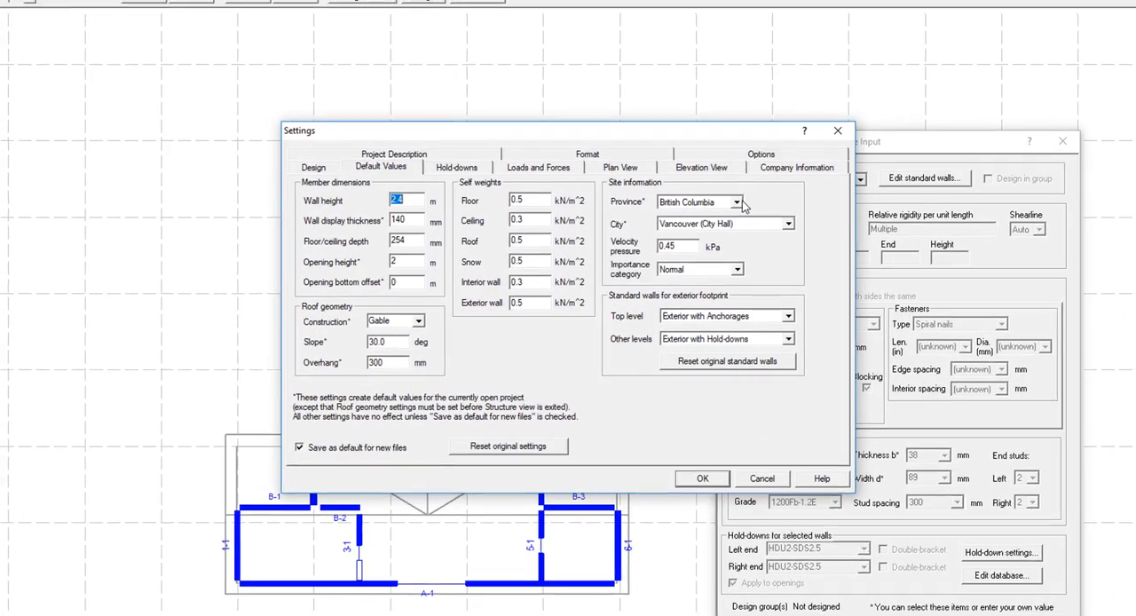
left_click(740, 204)
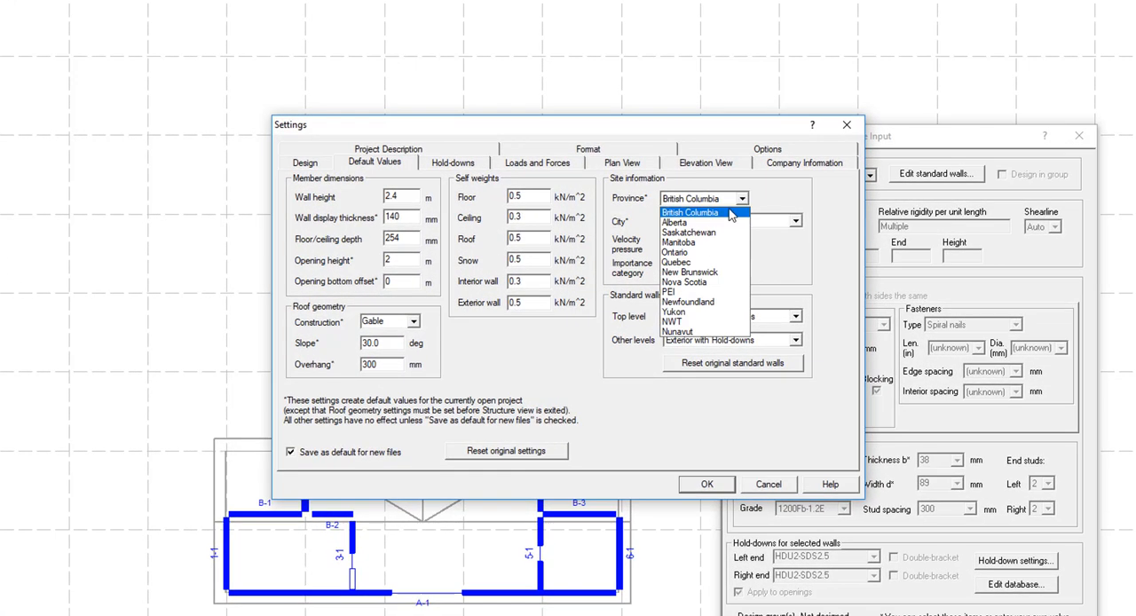
left_click(697, 253)
left_click(789, 225)
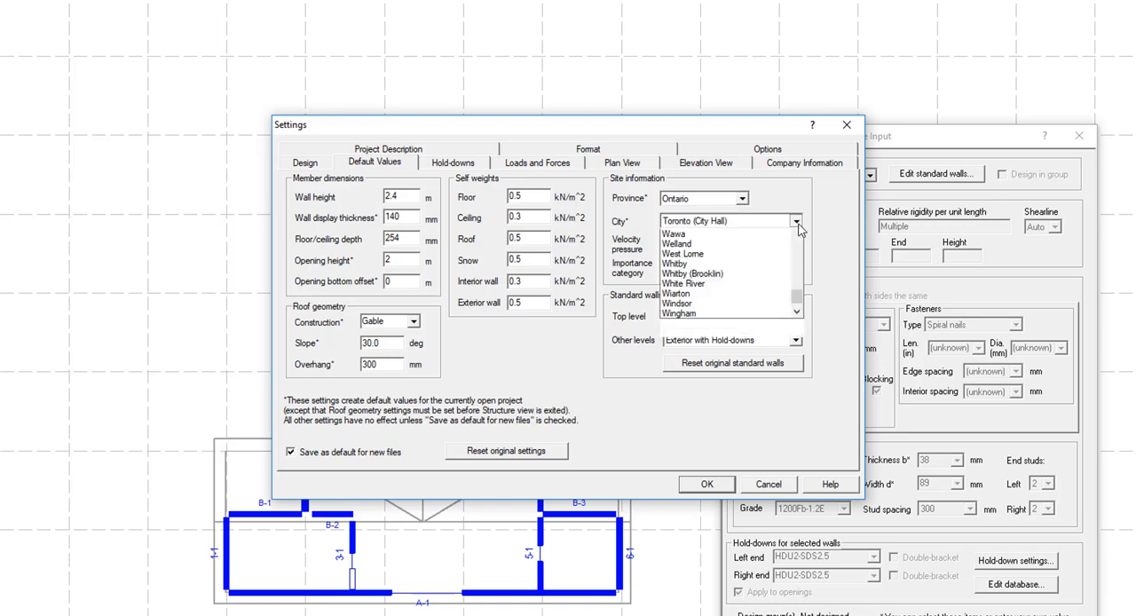
scroll(718, 301, "up", 15)
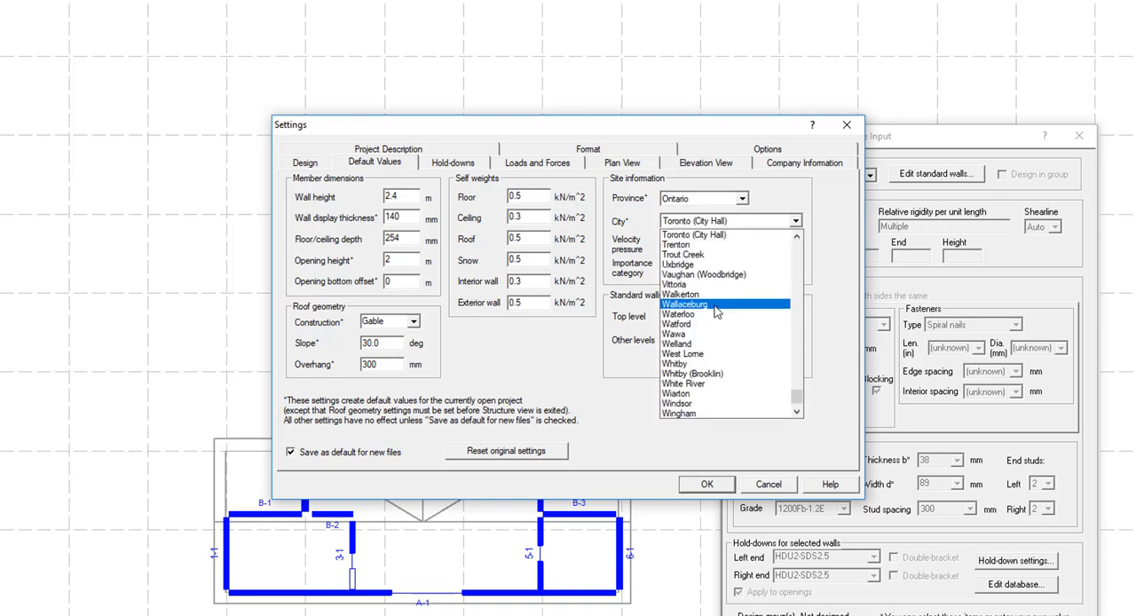
scroll(720, 315, "up", 15)
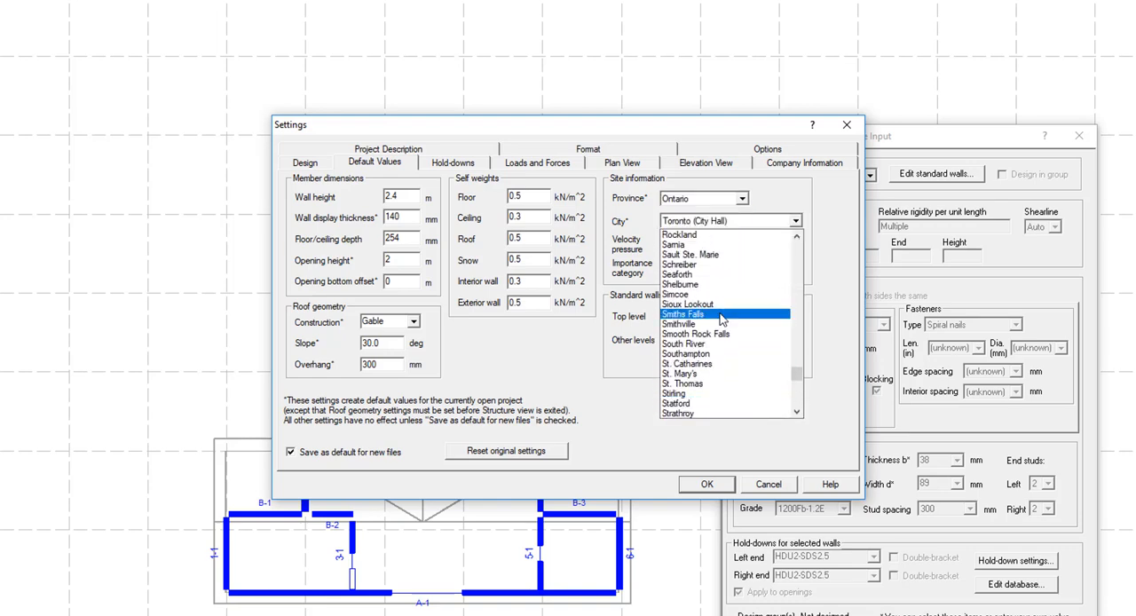
scroll(720, 318, "up", 5)
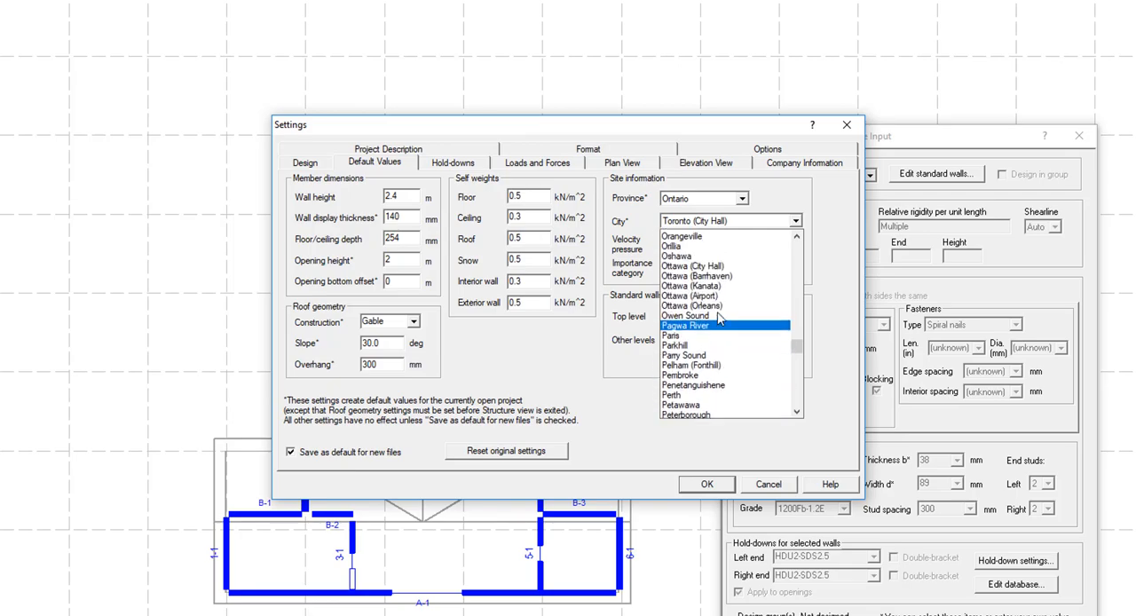
left_click(720, 286)
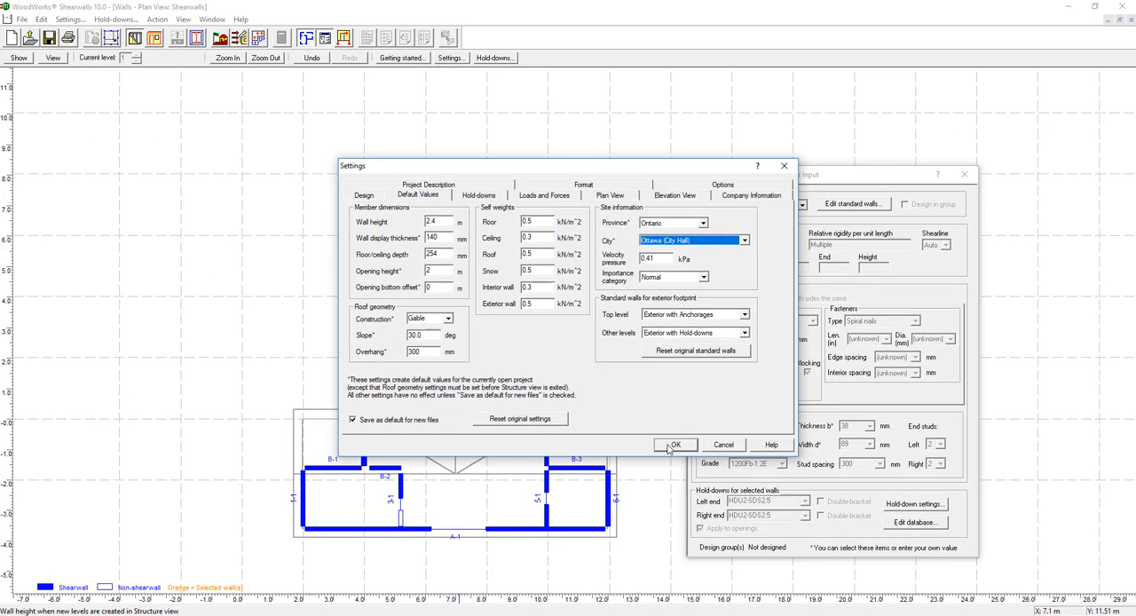
left_click(695, 486)
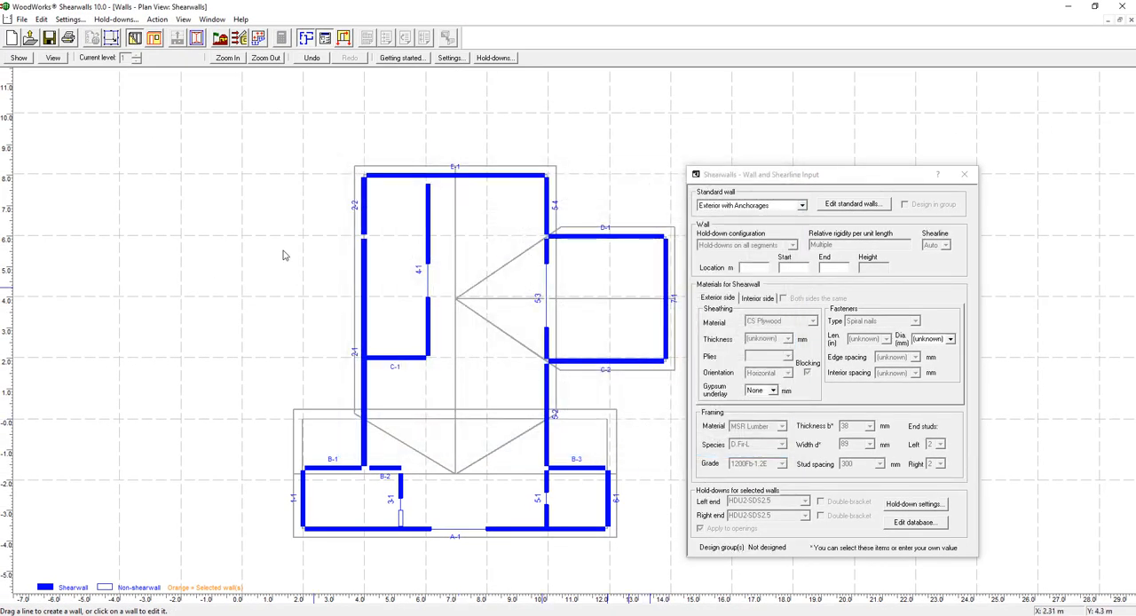
Accept the load generation site information and generate wind and seismic loads on level 1, agreeing to change Rd to 2.0
left_click(220, 39)
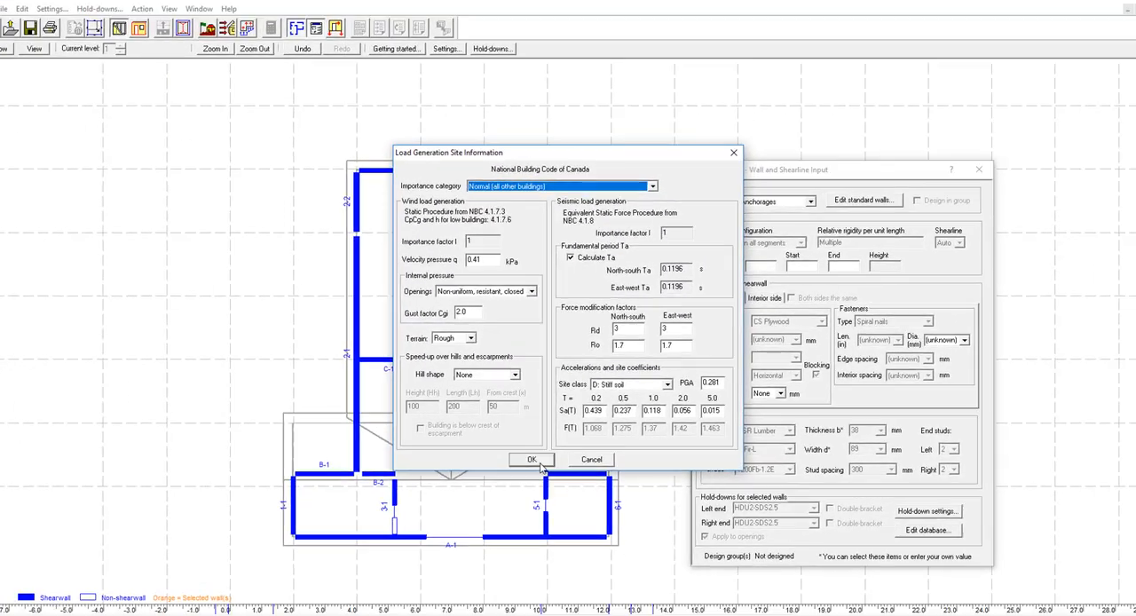
left_click(518, 521)
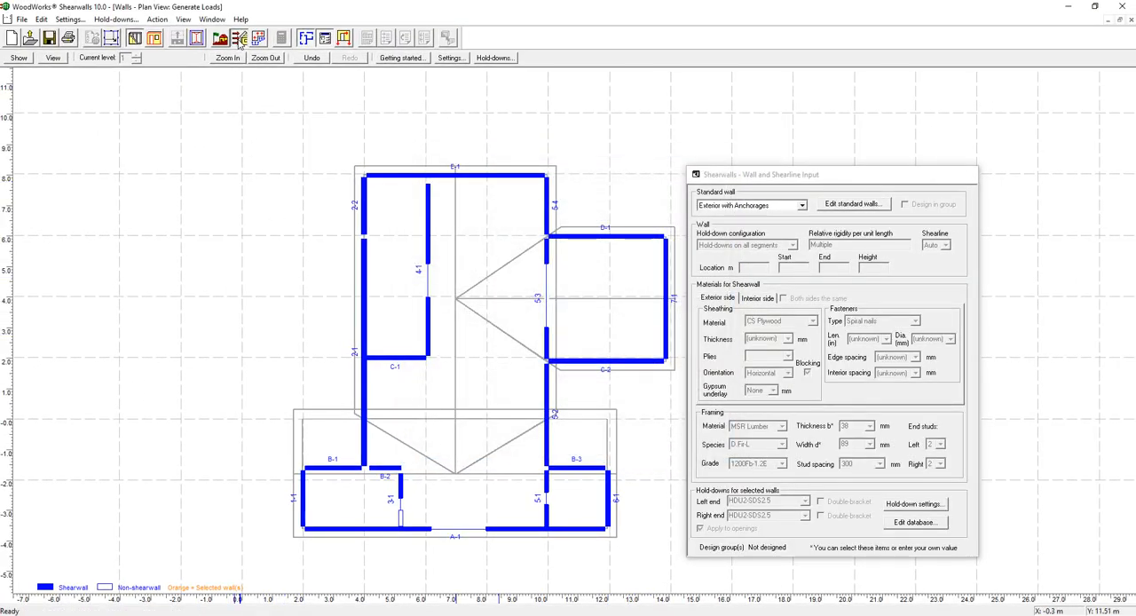
left_click(240, 38)
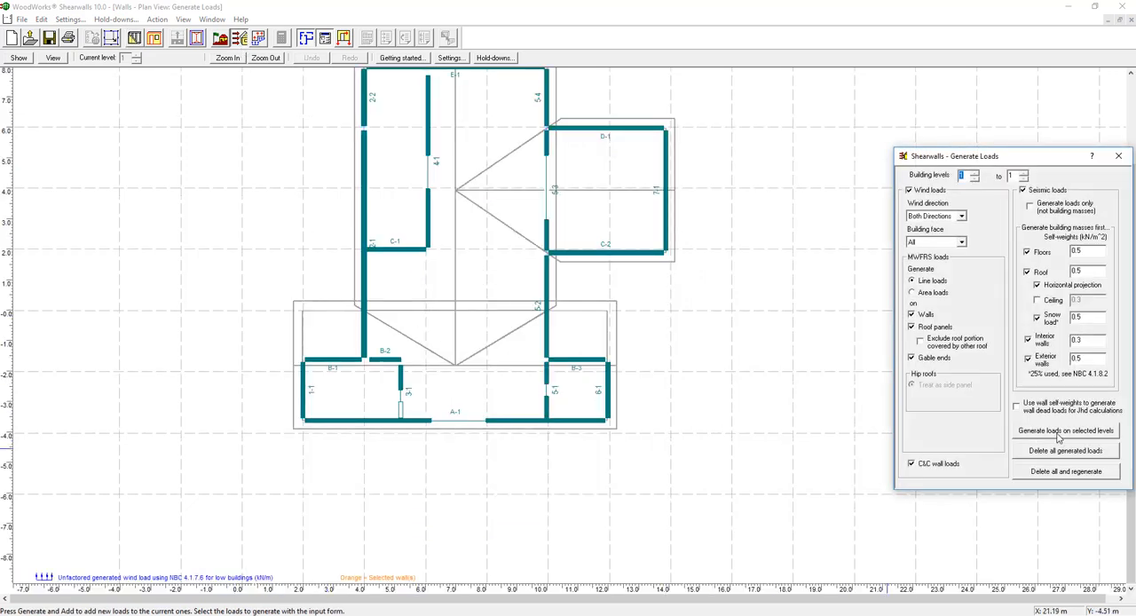
left_click(1058, 434)
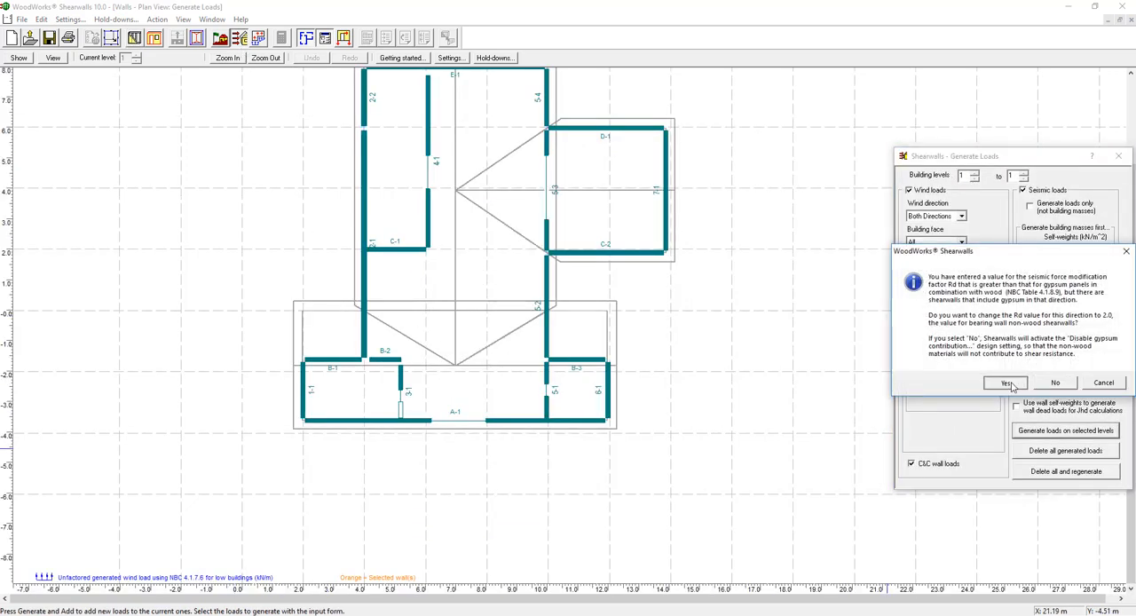
left_click(1008, 383)
left_click(1101, 388)
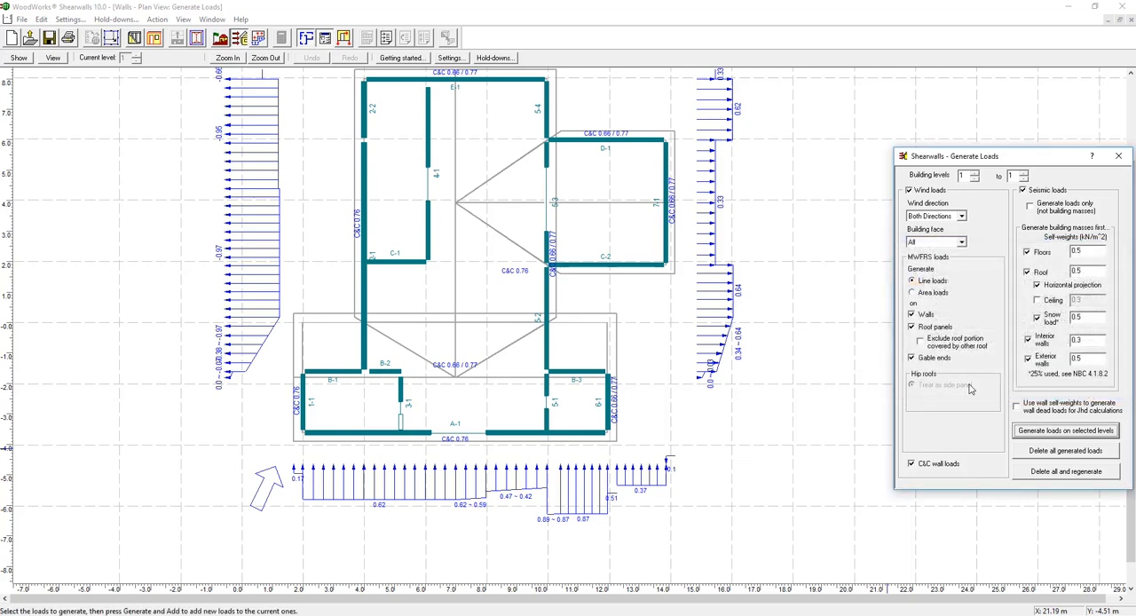
Dismiss the additional loads reminder and open the load input list in the Loads and Forces view
scroll(798, 371, "up", 3)
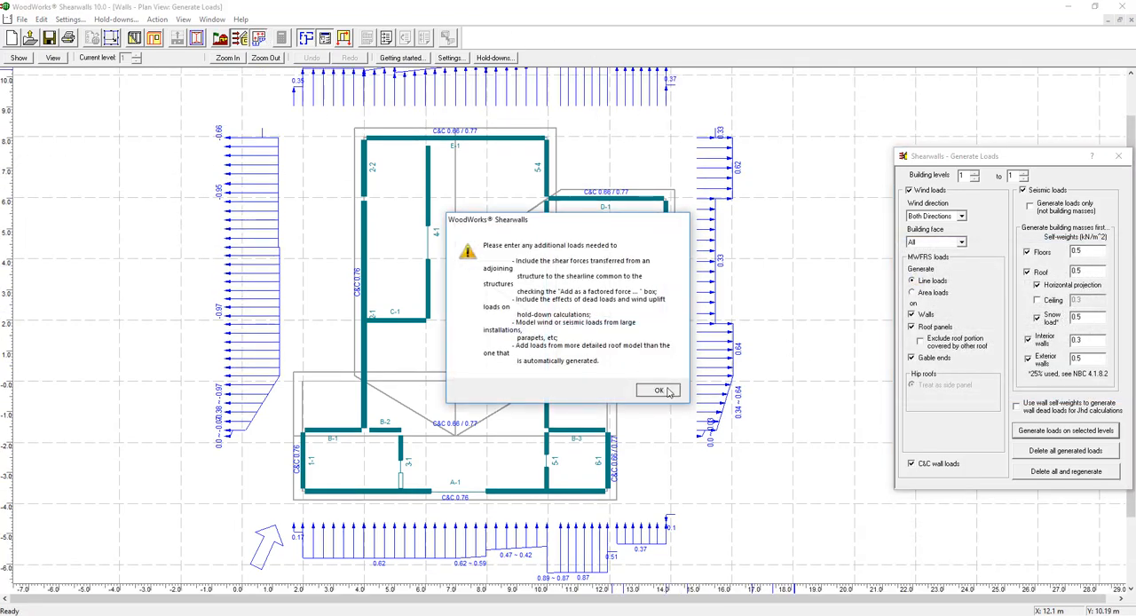
left_click(660, 391)
left_click_drag(974, 196, 888, 184)
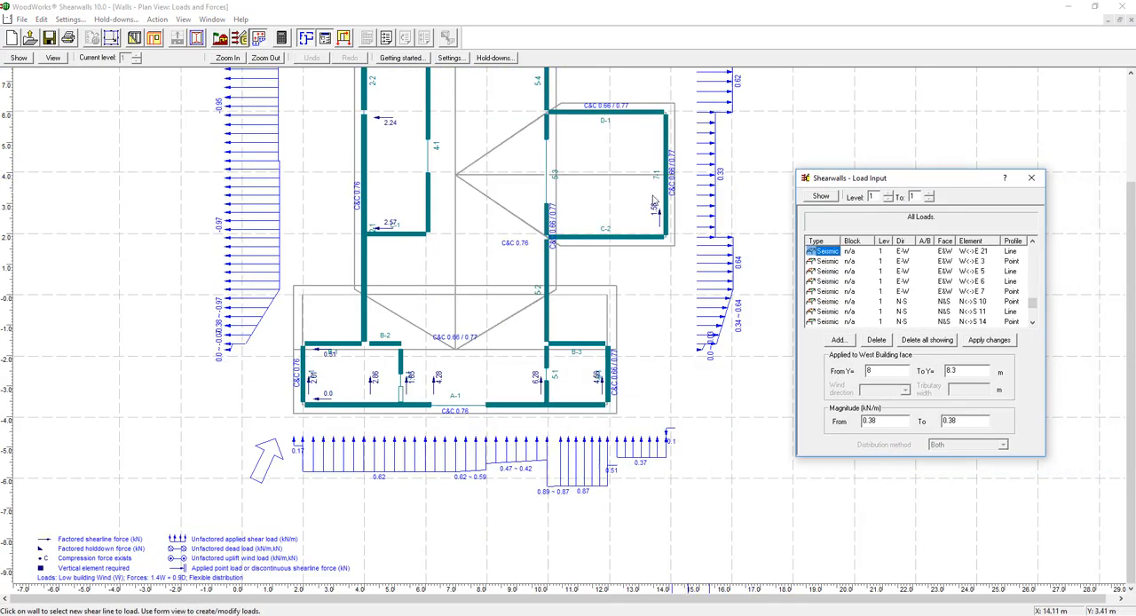
Run the shearwall design and browse the detailed results report from the project information through the storey drift table
left_click(282, 37)
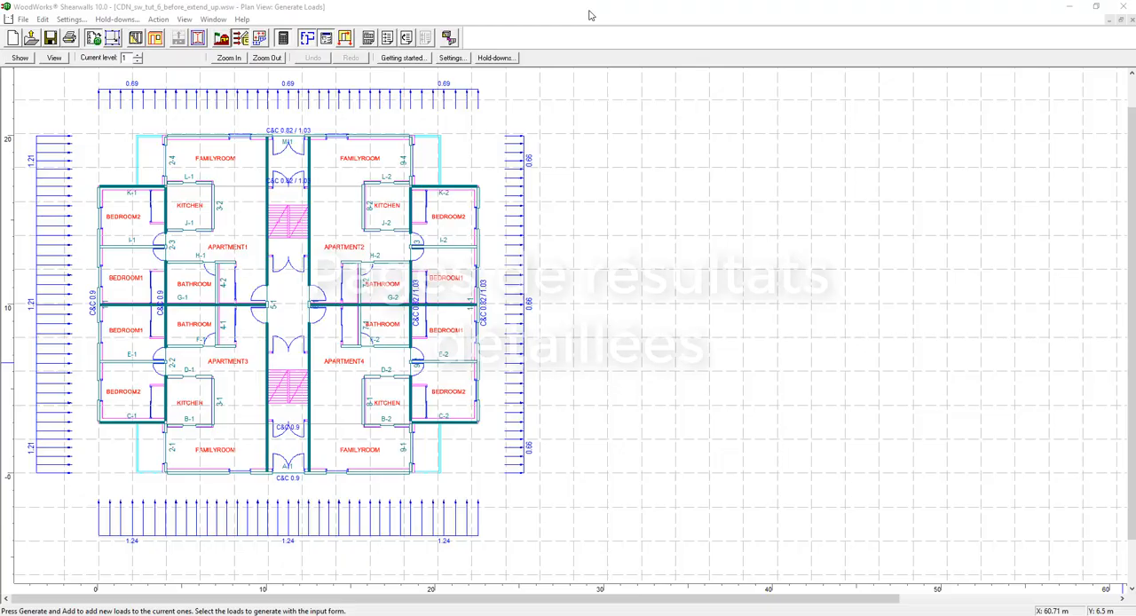
left_click(326, 38)
left_click(282, 38)
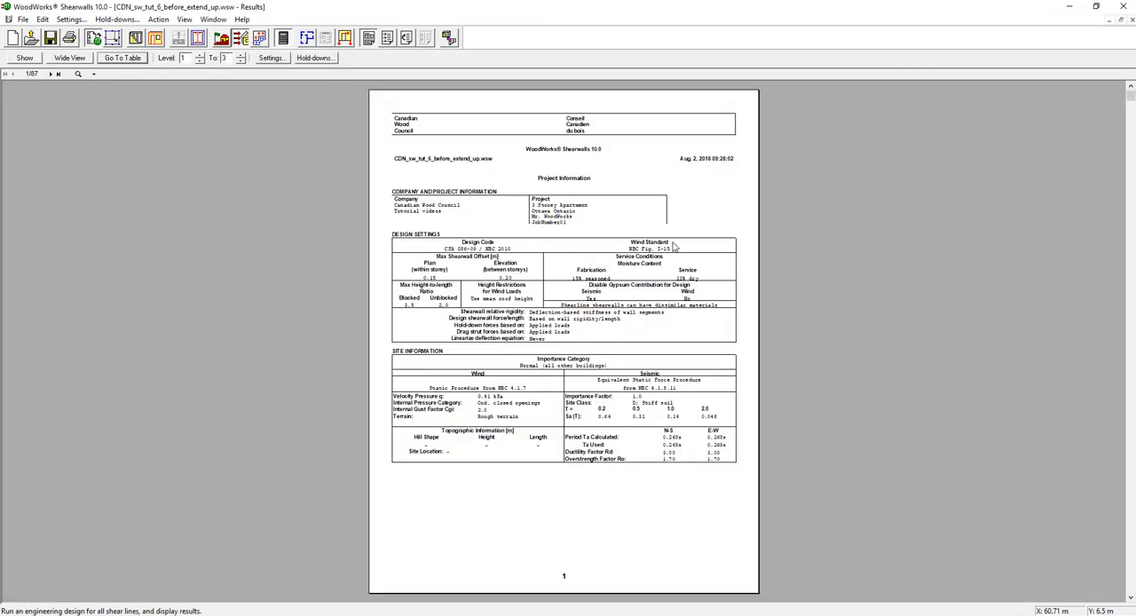
scroll(683, 251, "down", 15)
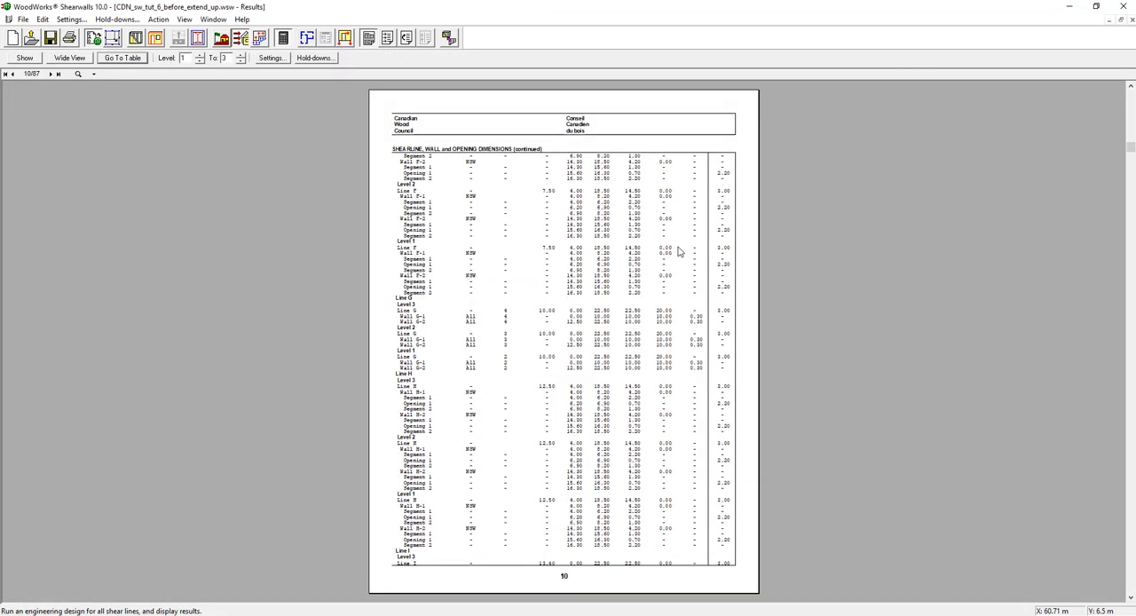
scroll(692, 256, "down", 5)
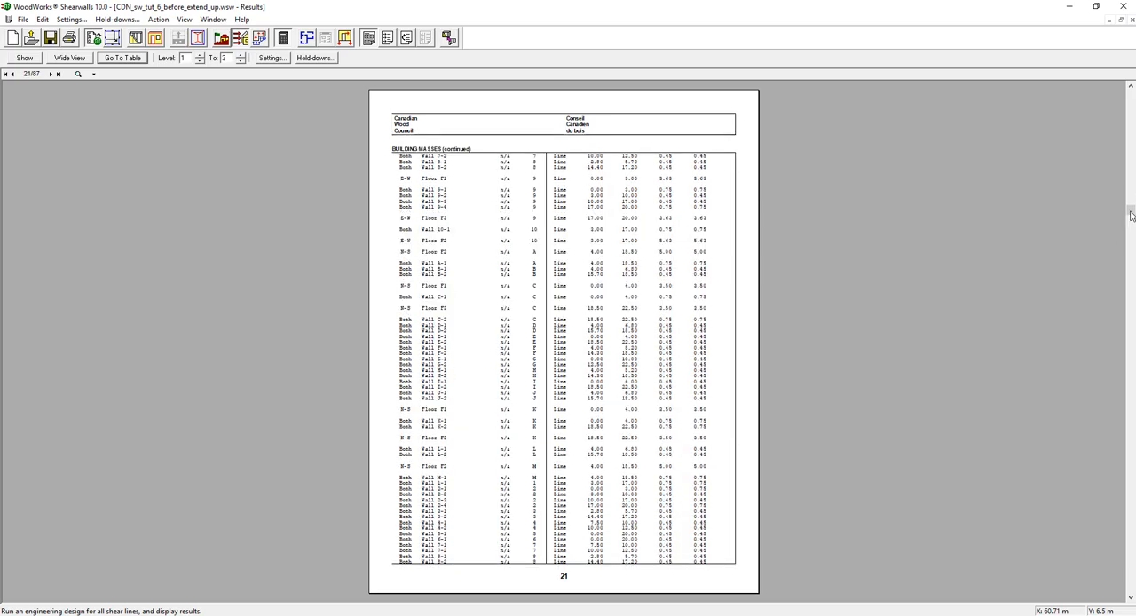
left_click_drag(1129, 238, 1132, 282)
scroll(1021, 388, "down", 20)
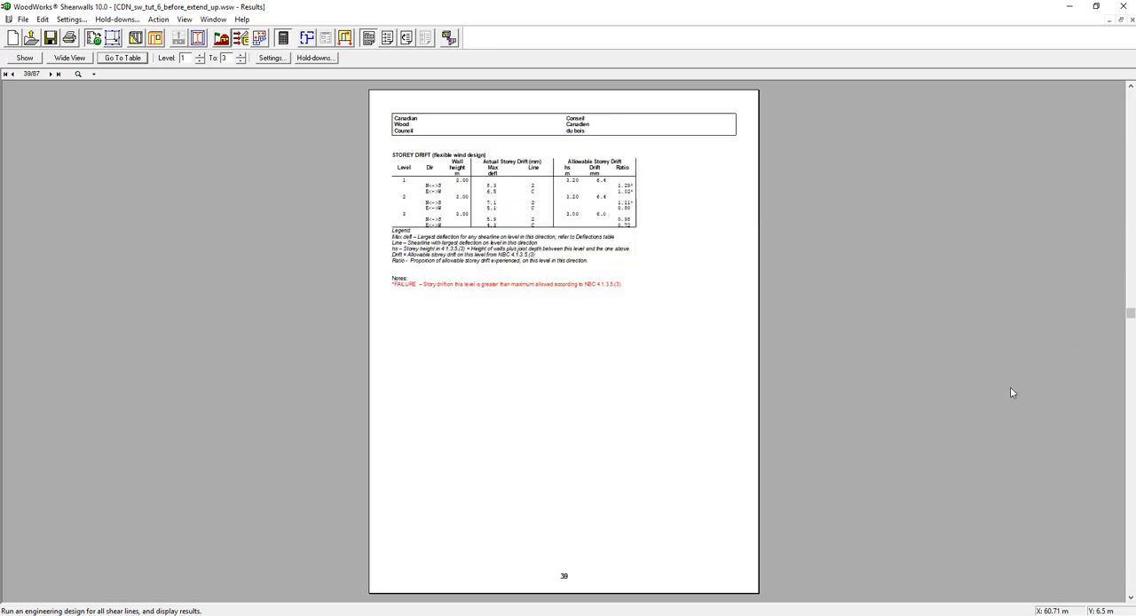
Examine the hold-down design pages of the results report and go to the Design Summary
scroll(975, 370, "down", 4)
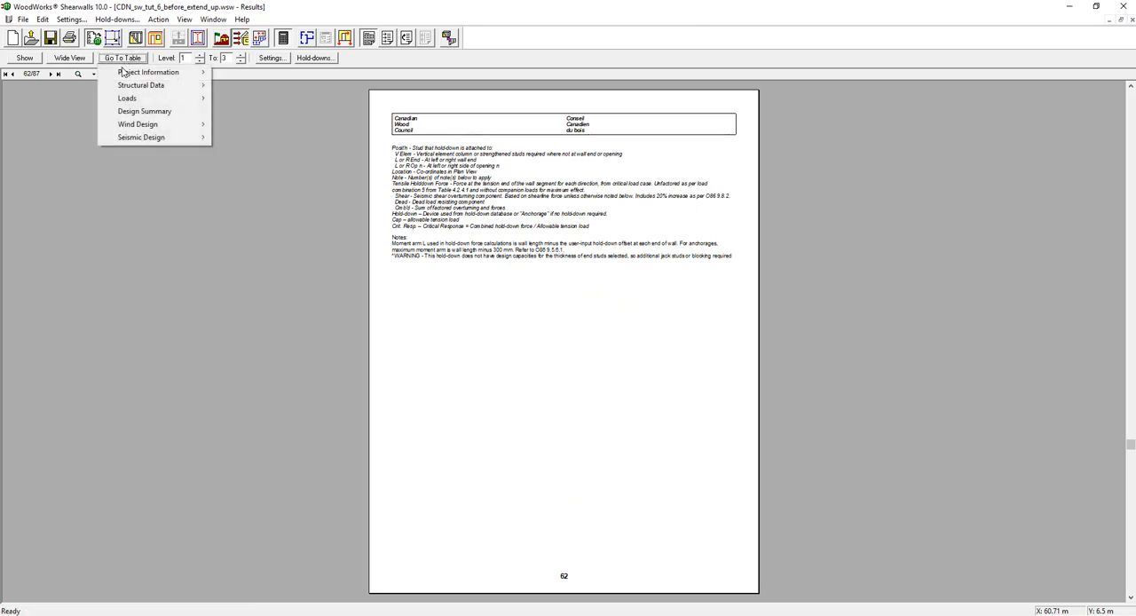
left_click(188, 118)
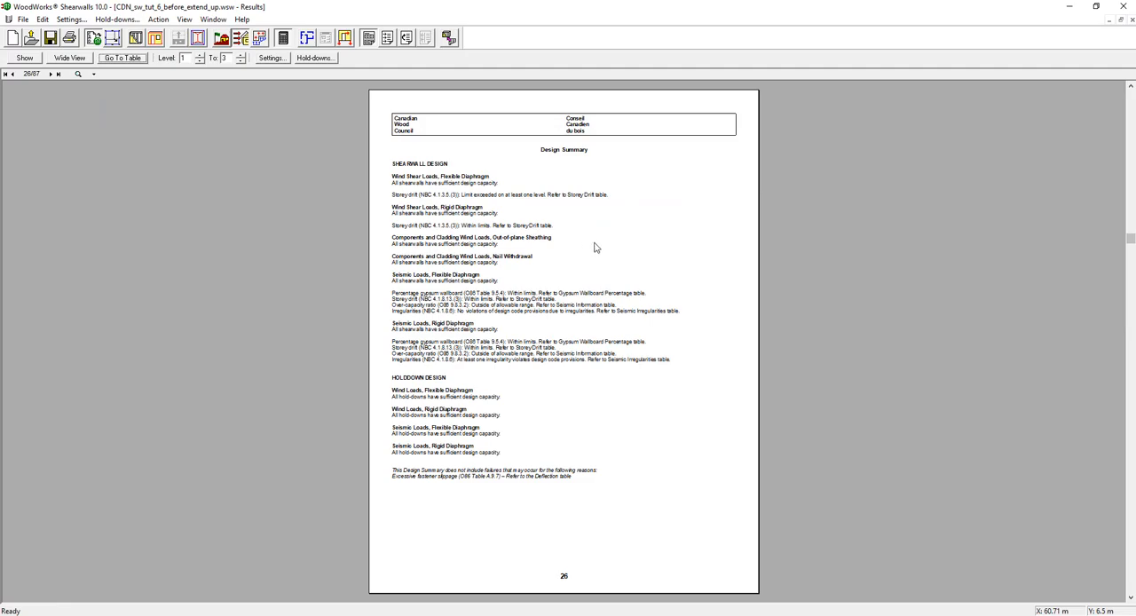
scroll(602, 242, "up", 1, "ctrl")
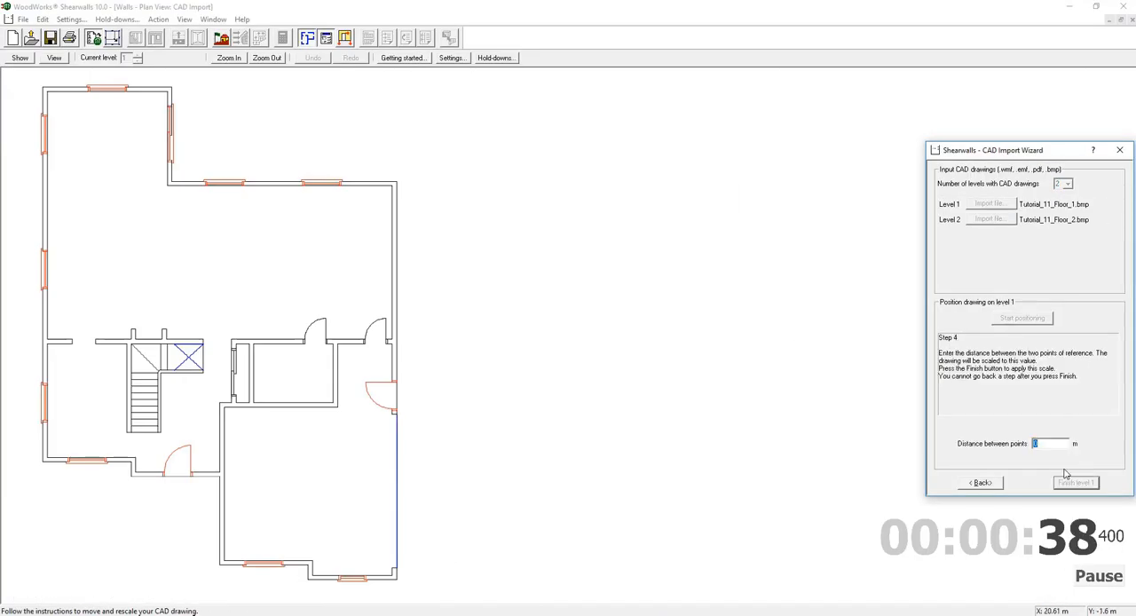
Finish scaling the imported level 1 CAD drawing and create shearwalls along the exterior and interior walls of the plan
left_click(1075, 483)
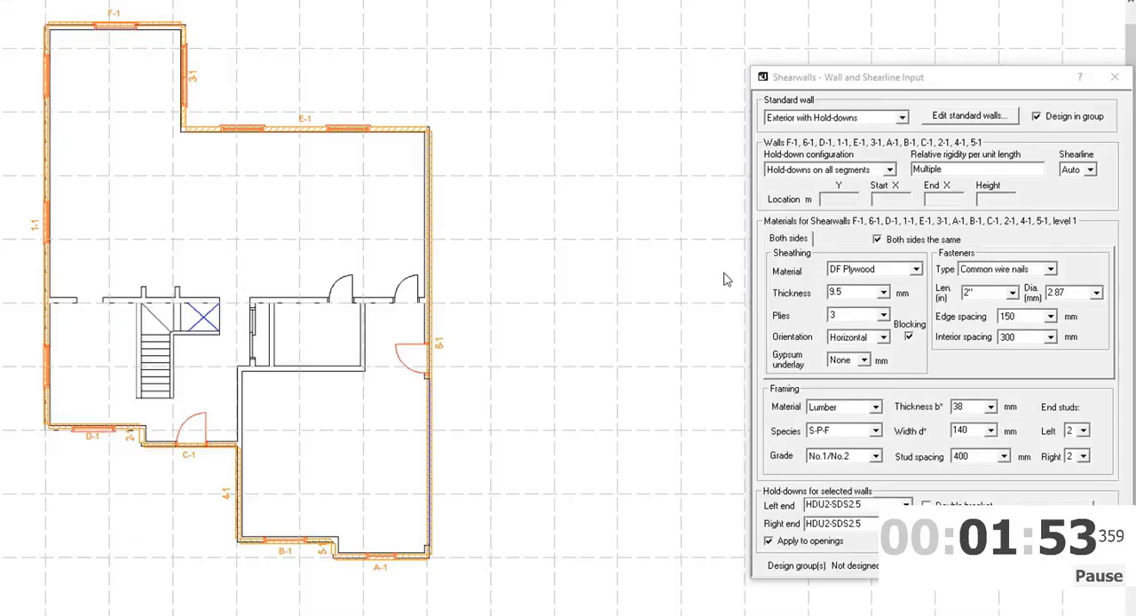
left_click(358, 554)
left_click(1050, 317)
left_click_drag(50, 129, 179, 130)
left_click_drag(112, 131, 114, 307)
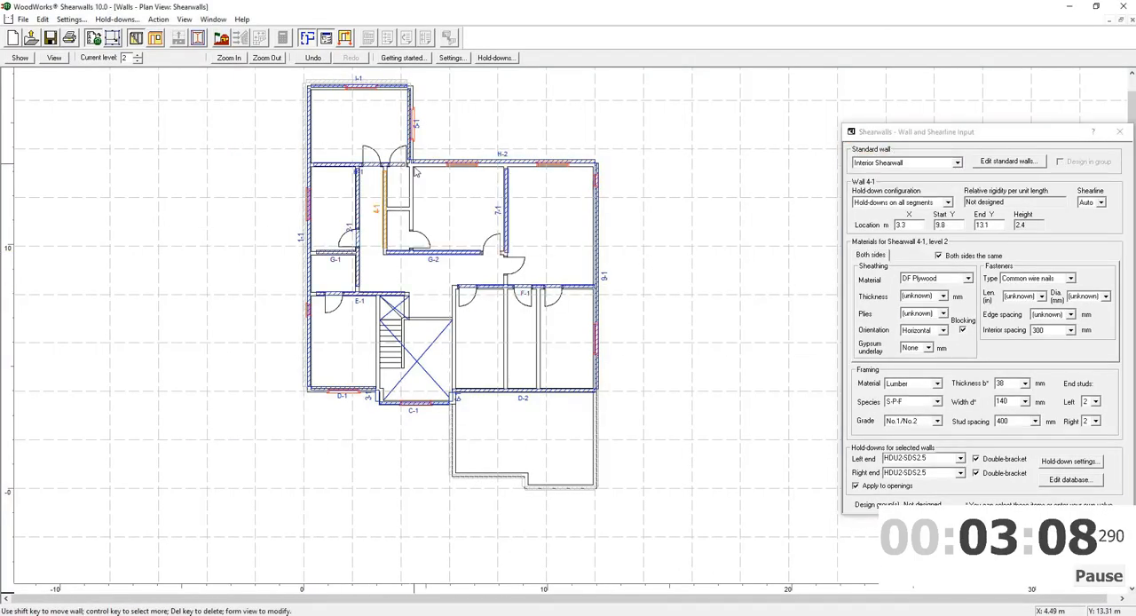
Add the door and window openings to the walls on levels 1 and 2, following the CAD drawing
left_click(138, 62)
left_click(155, 38)
left_click_drag(551, 496, 568, 500)
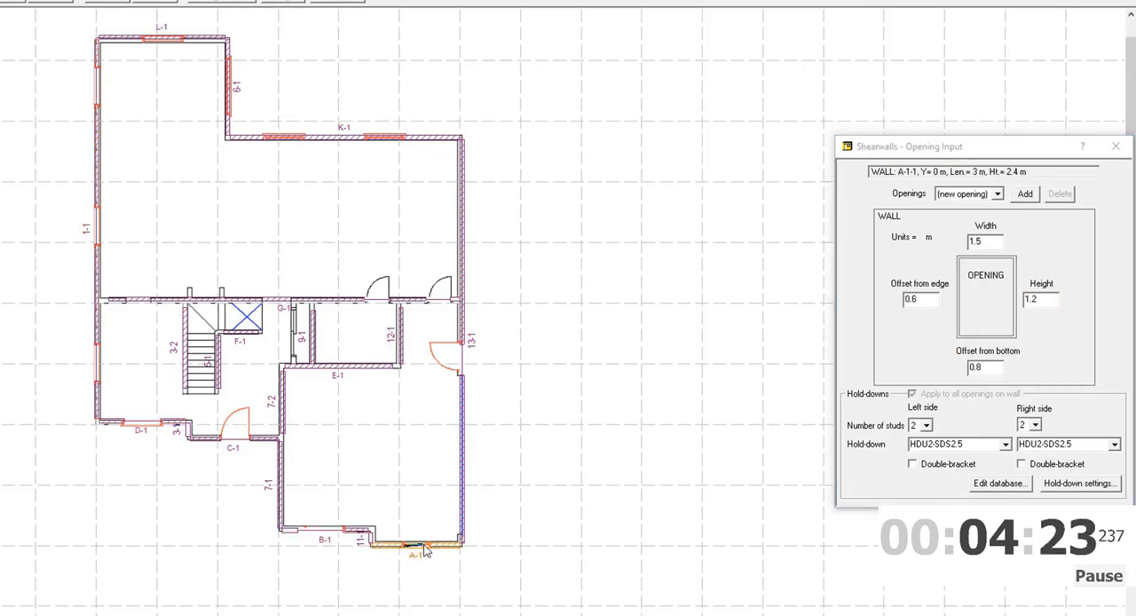
left_click(137, 55)
left_click(361, 95)
left_click_drag(1070, 302, 1006, 311)
left_click(524, 297)
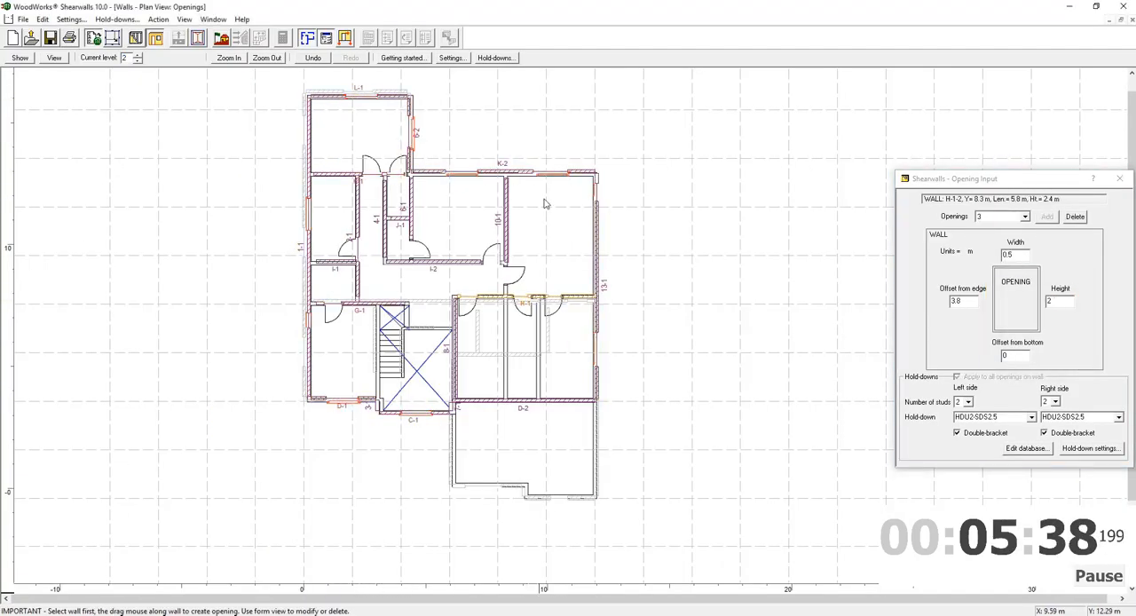
Generate the roof blocks over the upper storey and adjust their geometry, entering 0.6 m
left_click(221, 38)
left_click(1014, 286)
left_click(1015, 298)
left_click_drag(67, 21, 199, 123)
left_click(1036, 298)
double_click(997, 441)
type("0.6")
left_click(138, 62)
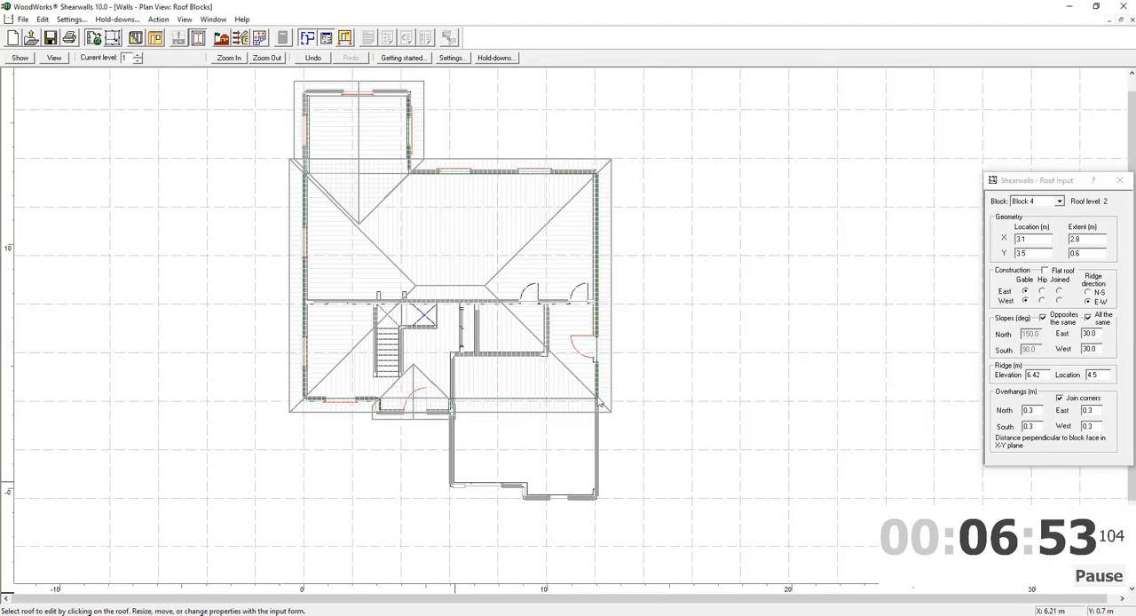
Create the roof blocks over the garage on level 1 and generate the loads on the structure
left_click_drag(452, 426, 597, 481)
left_click(519, 520)
left_click(1062, 432)
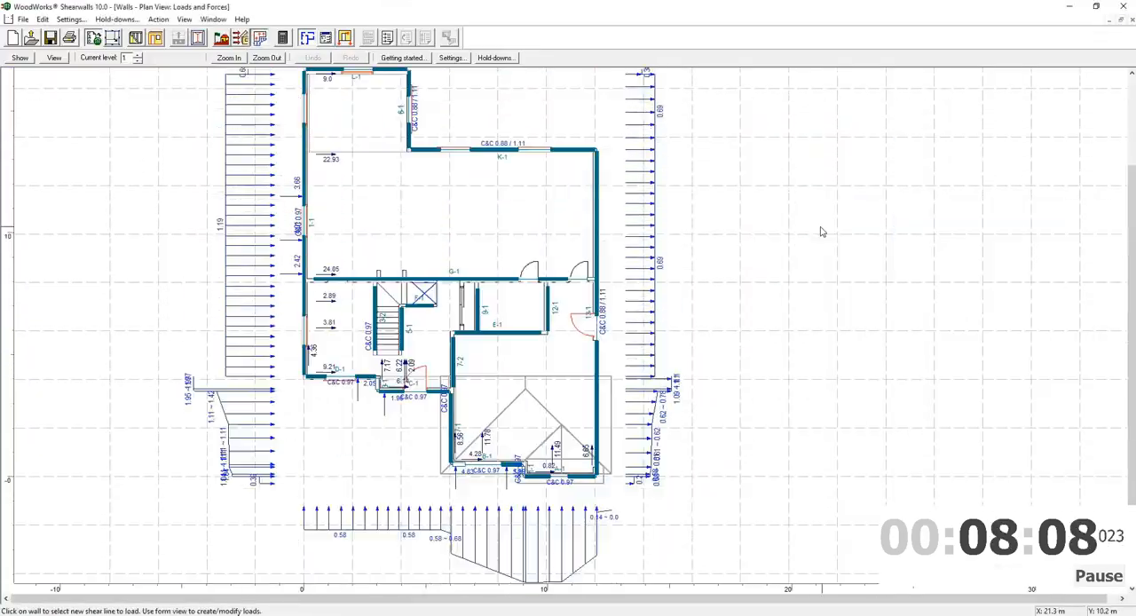
Run the engineering design for all shear lines and display the design results
left_click(280, 38)
left_click(122, 56)
left_click(99, 15)
left_click(947, 471)
left_click(259, 15)
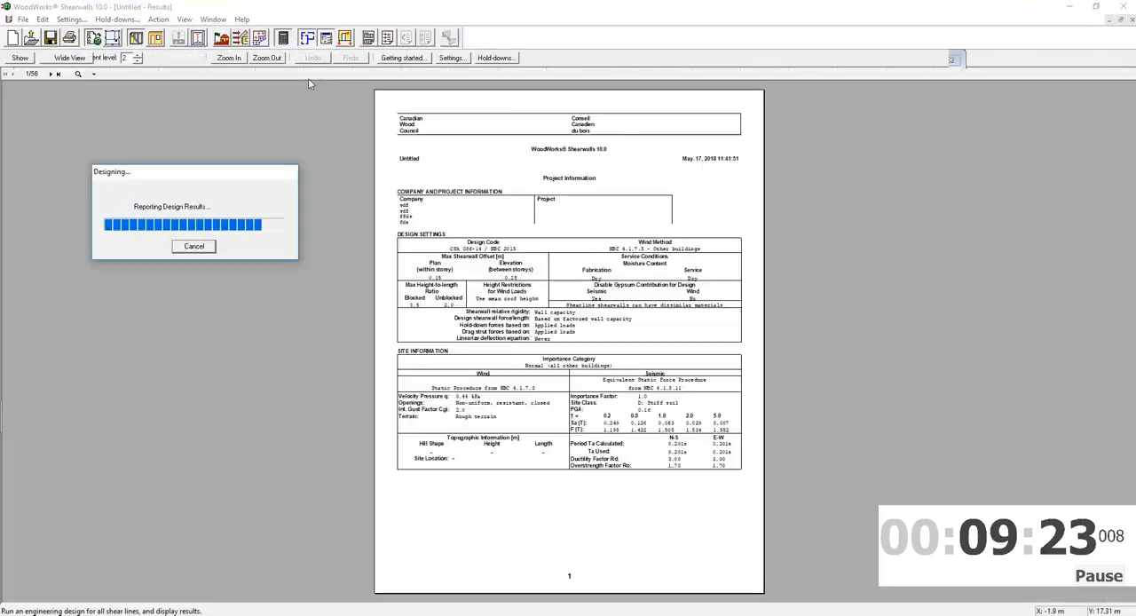
left_click(86, 37)
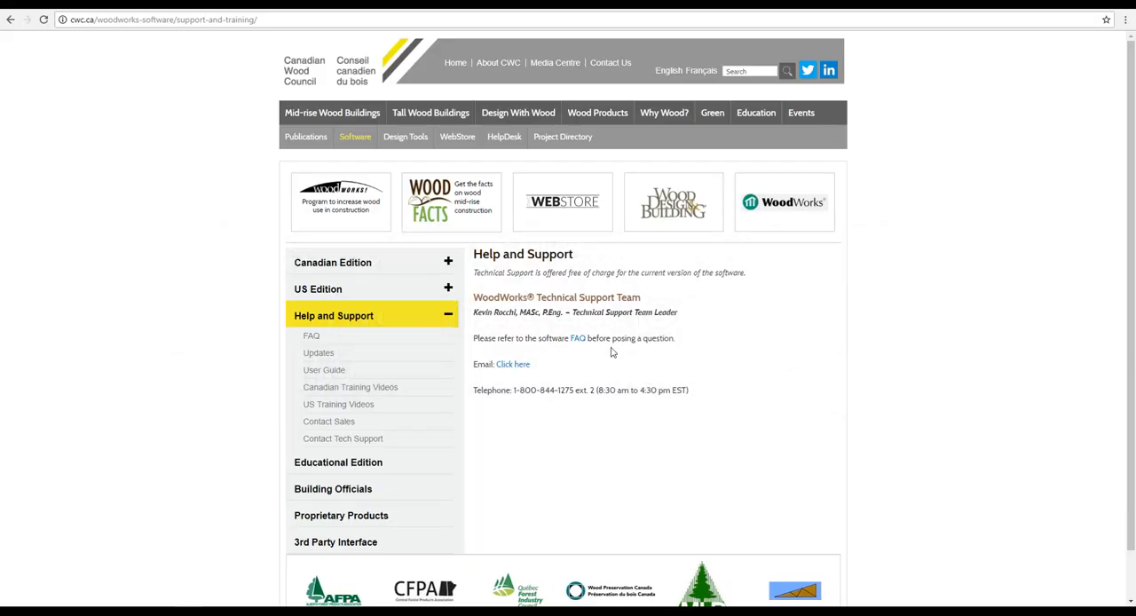
On the Canadian Wood Council website, browse the Canadian Training Videos and the User Guide page down to the Shearwalls Tutorials
left_click(397, 391)
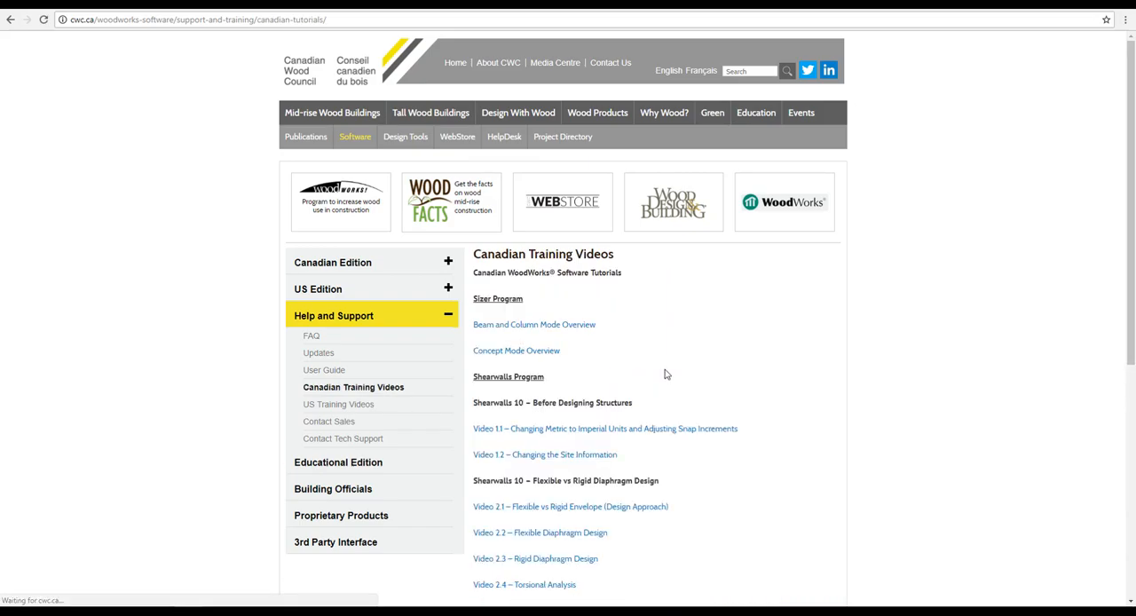
scroll(665, 377, "down", 3)
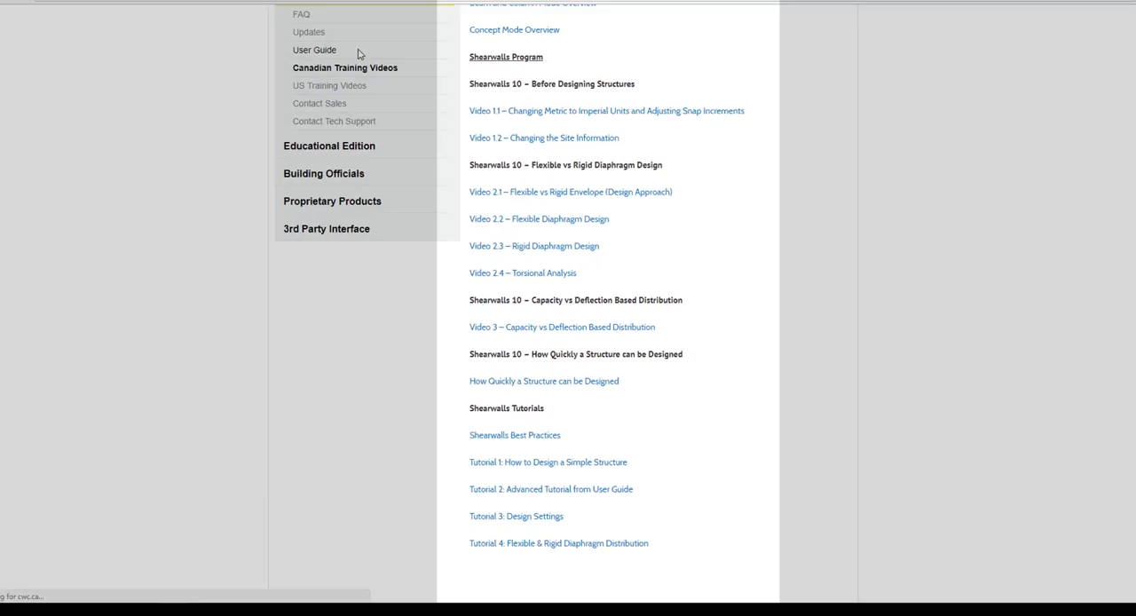
left_click(315, 12)
scroll(759, 236, "down", 1)
scroll(759, 236, "down", 5)
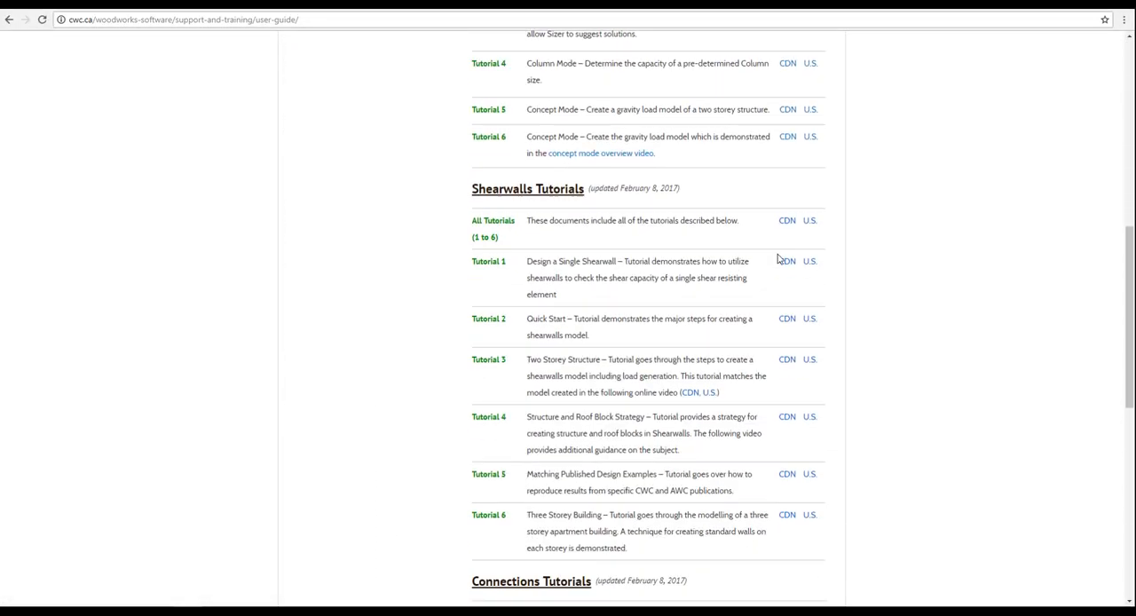